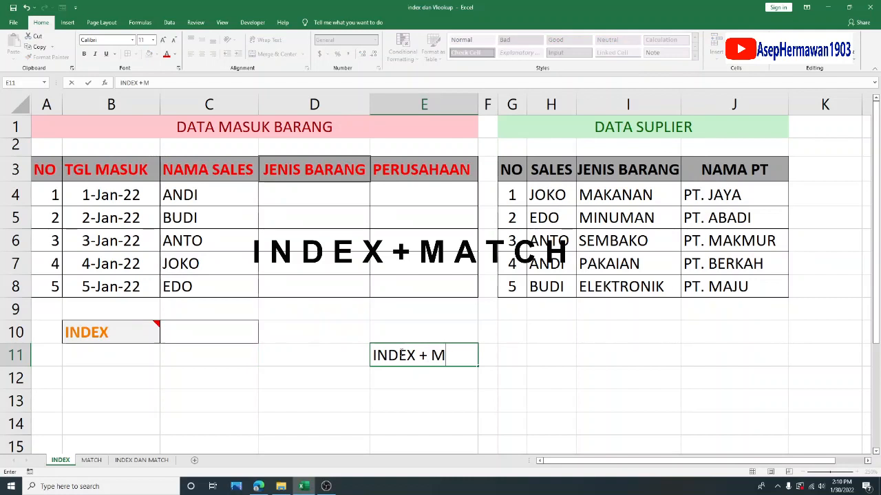
- Remove the "INDEX + MATCH" note from cell E11, leaving the cell empty
click(398, 393)
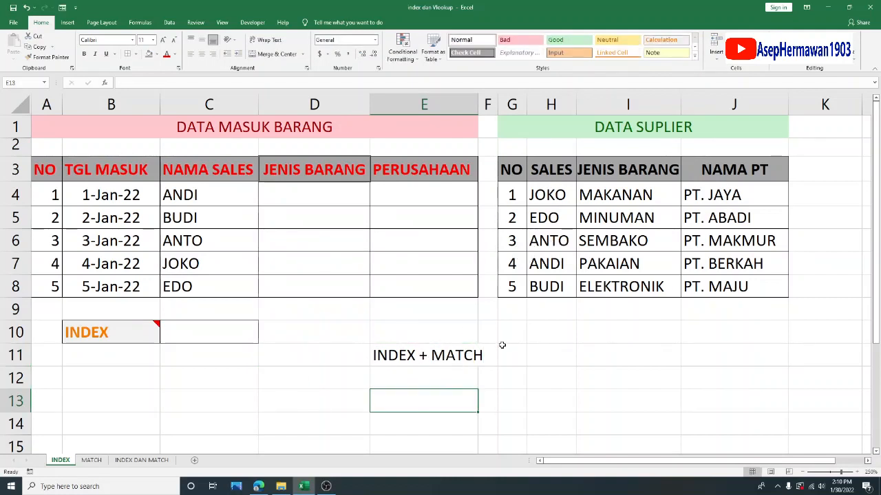
click(406, 357)
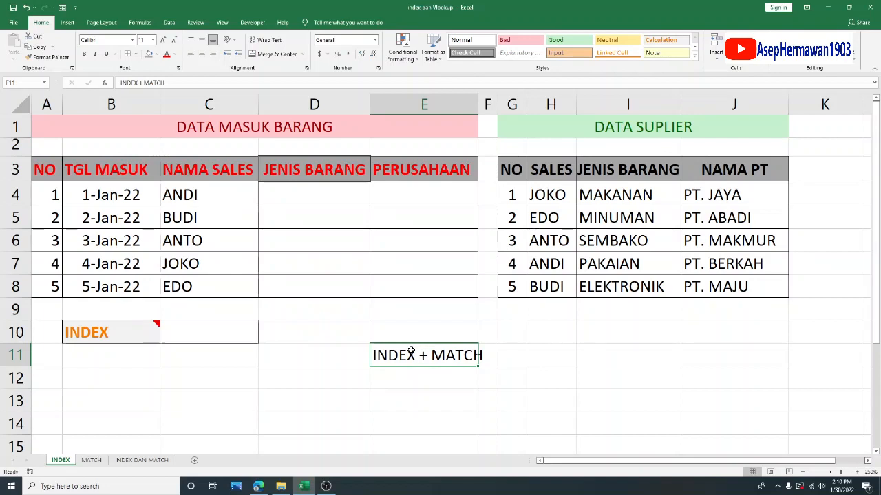
click(415, 390)
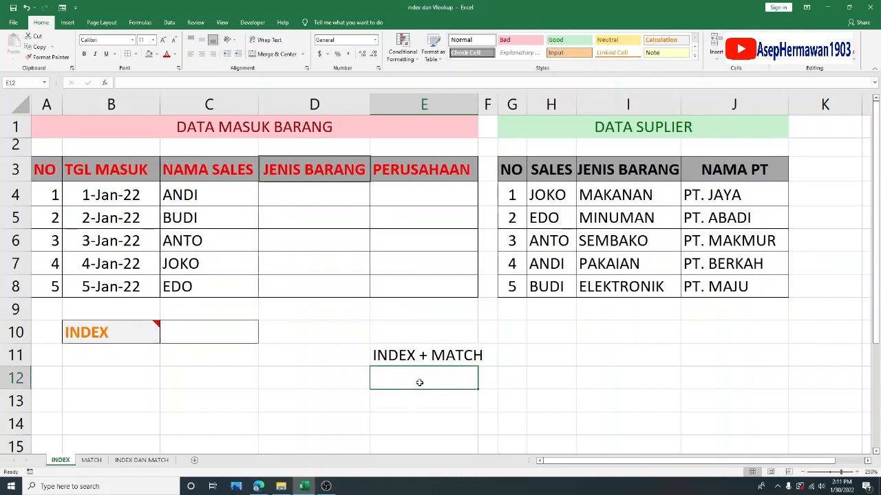
click(419, 356)
key(Delete)
click(592, 369)
click(461, 350)
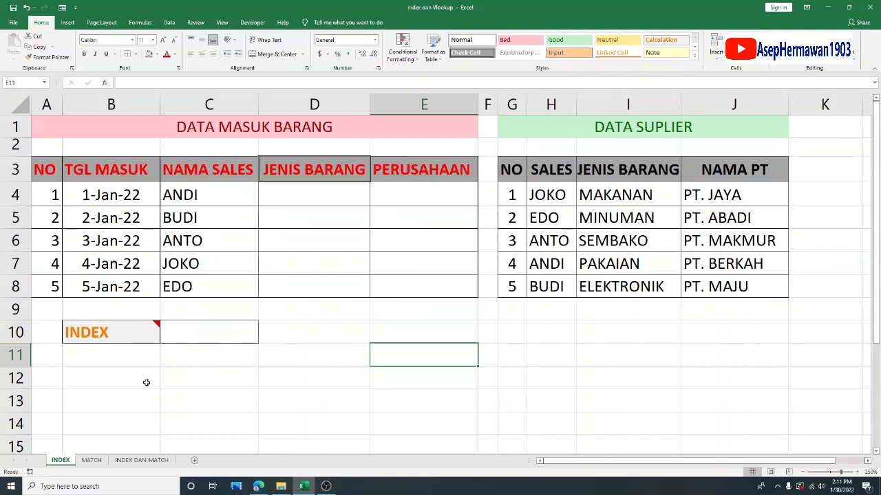
- Examine the note on the INDEX label, the JENIS BARANG and NAMA SALES columns, and the DATA SUPLIER table
mouse_move(155, 324)
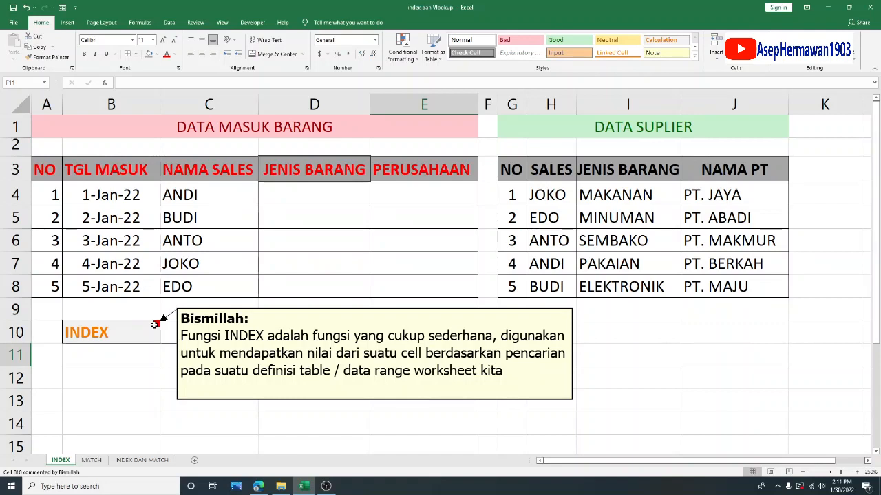
click(320, 259)
drag(343, 197, 344, 282)
click(321, 197)
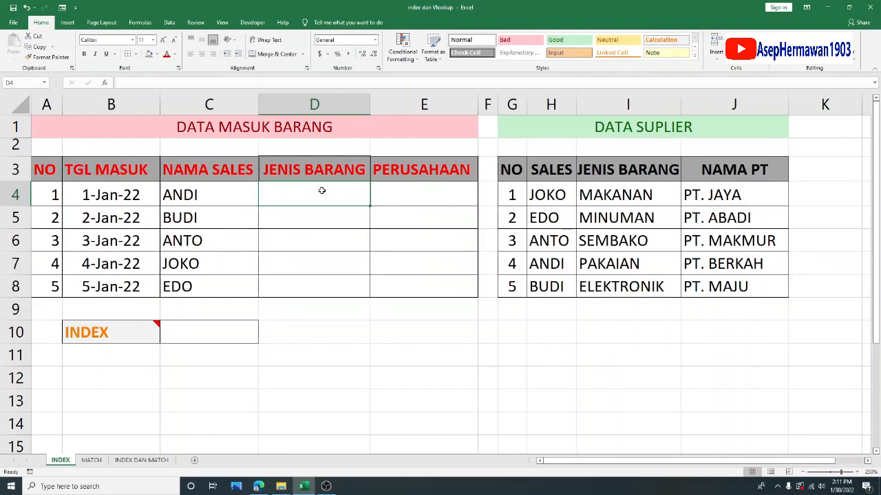
click(221, 190)
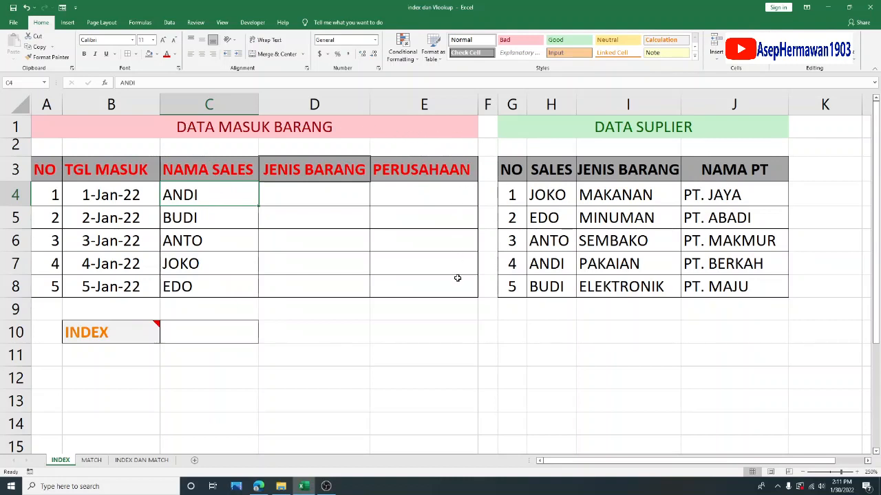
drag(624, 131, 721, 288)
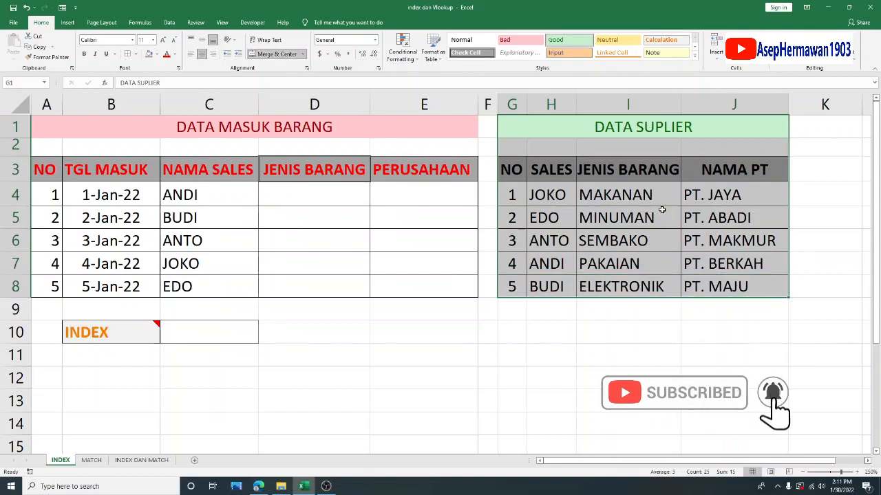
click(540, 175)
click(425, 243)
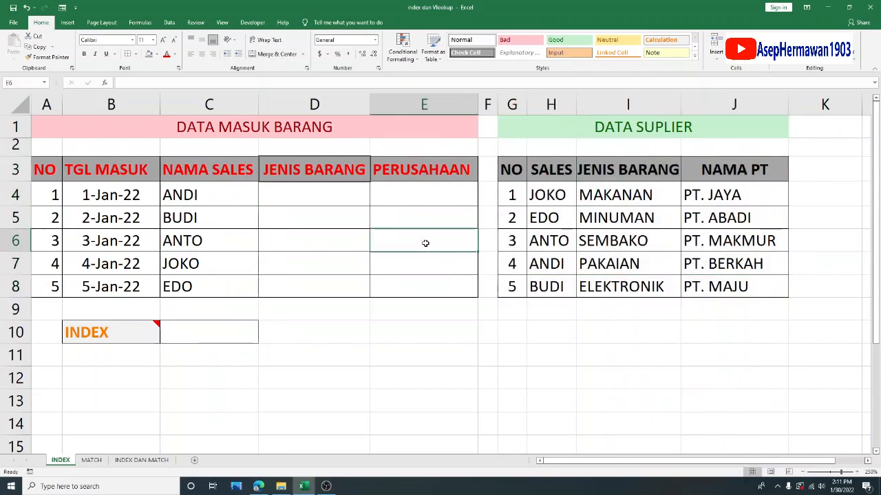
click(211, 191)
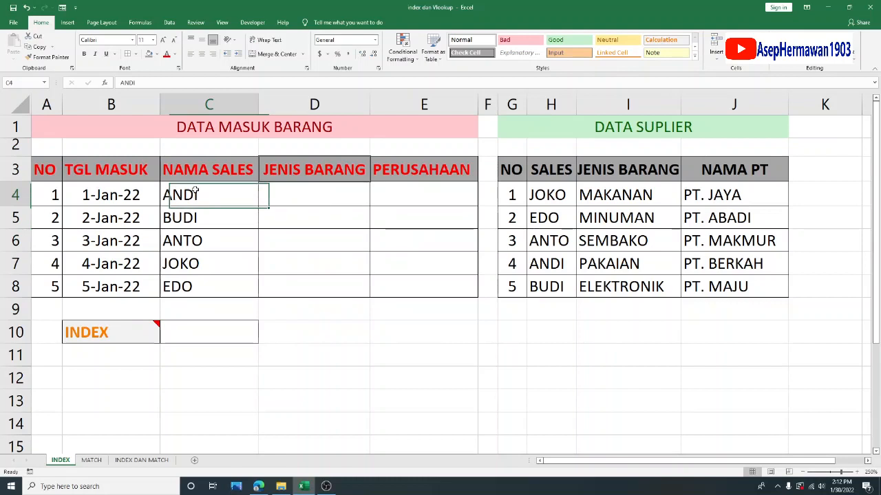
- Begin an INDEX formula in cell D4 with the supplier data as the absolute array $G$4:$J$8
click(315, 184)
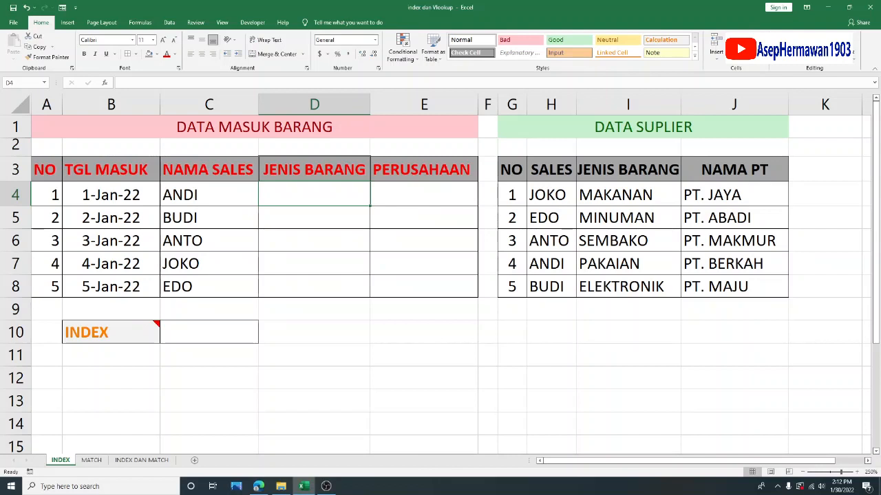
text(=INDX)
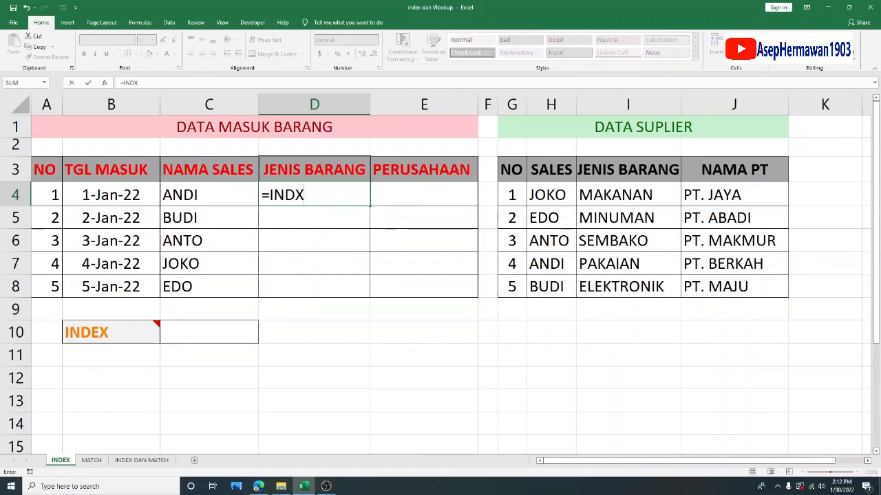
key(BackSpace)
text(E)
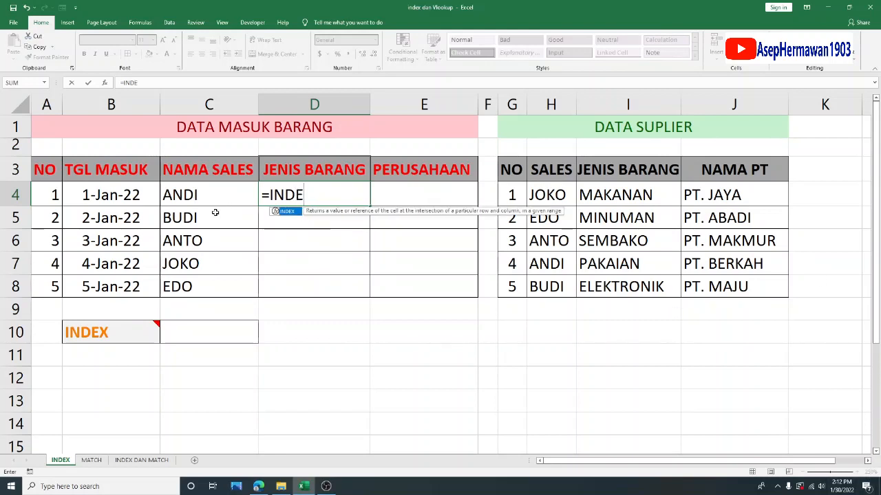
double_click(288, 211)
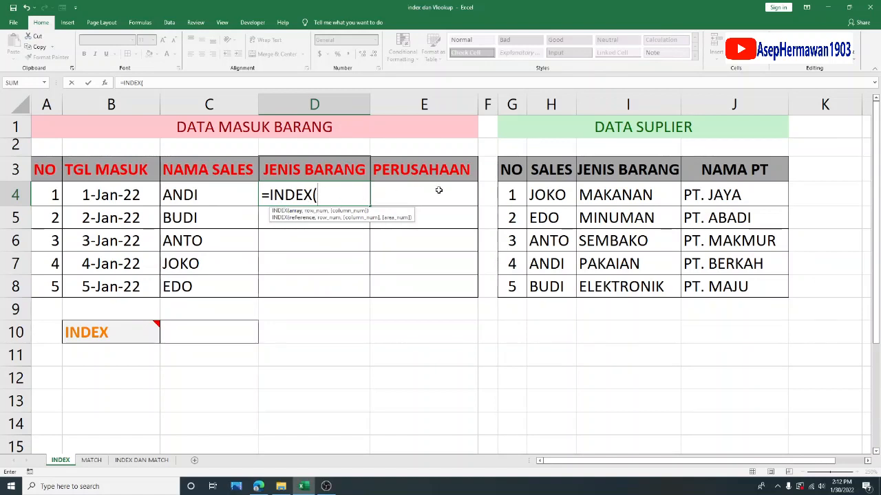
drag(517, 194, 741, 281)
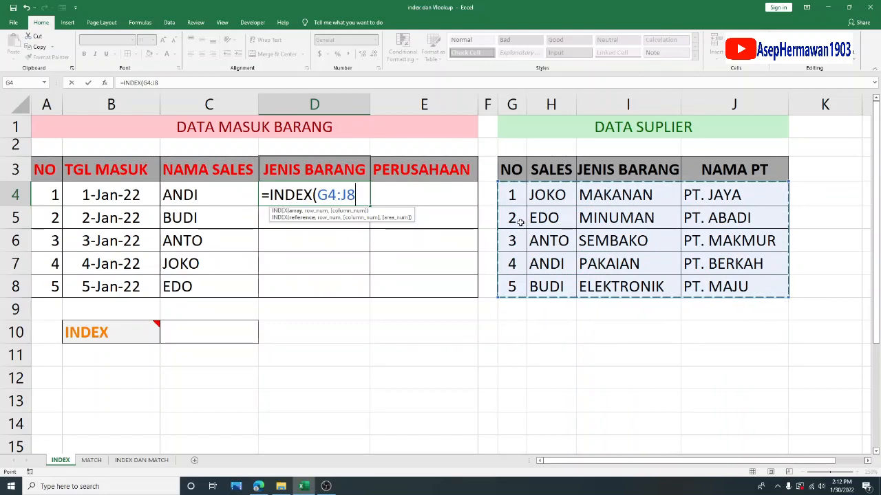
key(F4)
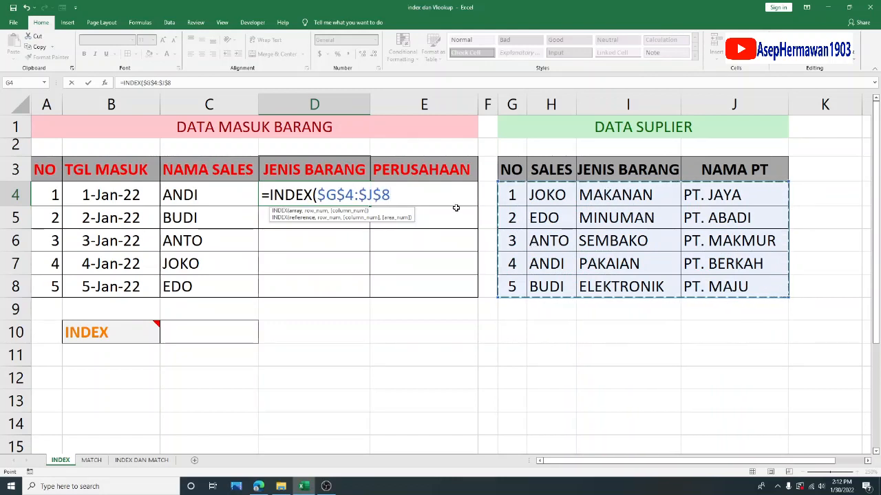
- Complete the D4 INDEX formula with row number 4 and column number 3, and compare its result with the matching supplier row
text(,)
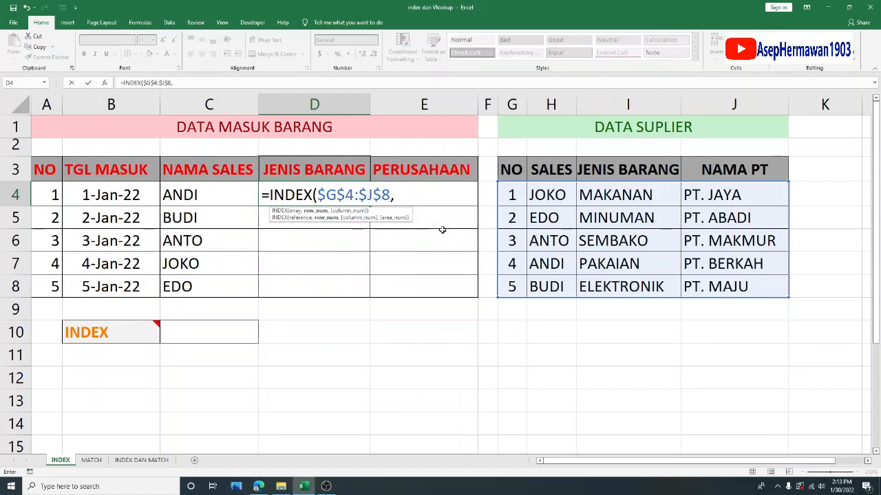
text(4)
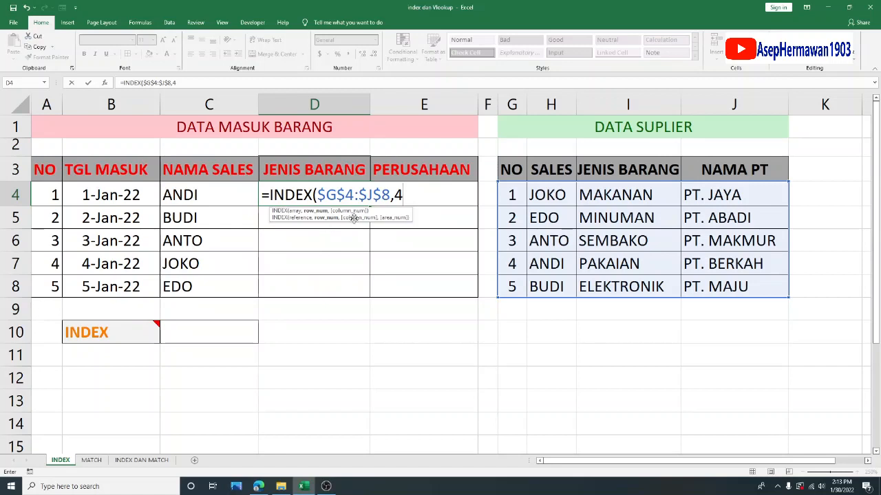
text(,)
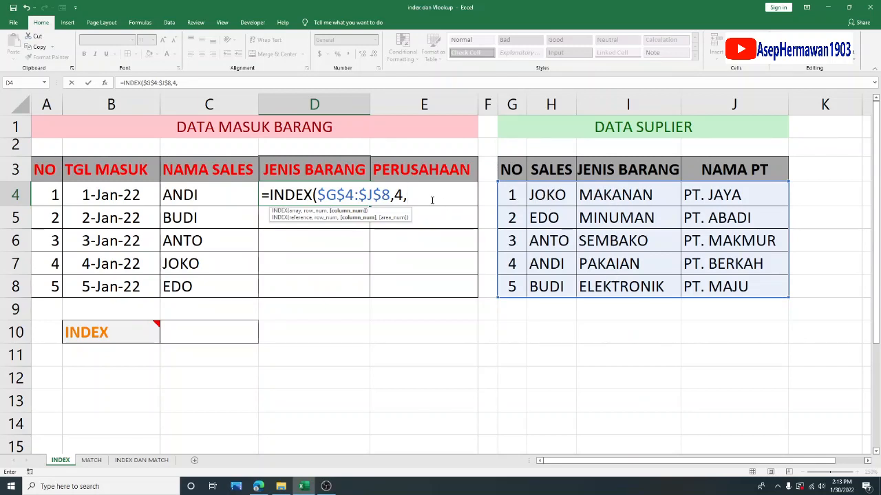
text(3))
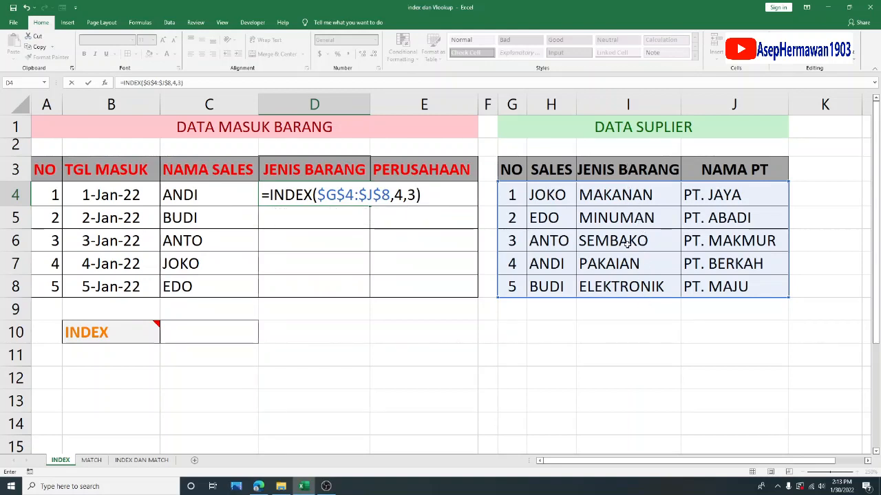
key(Return)
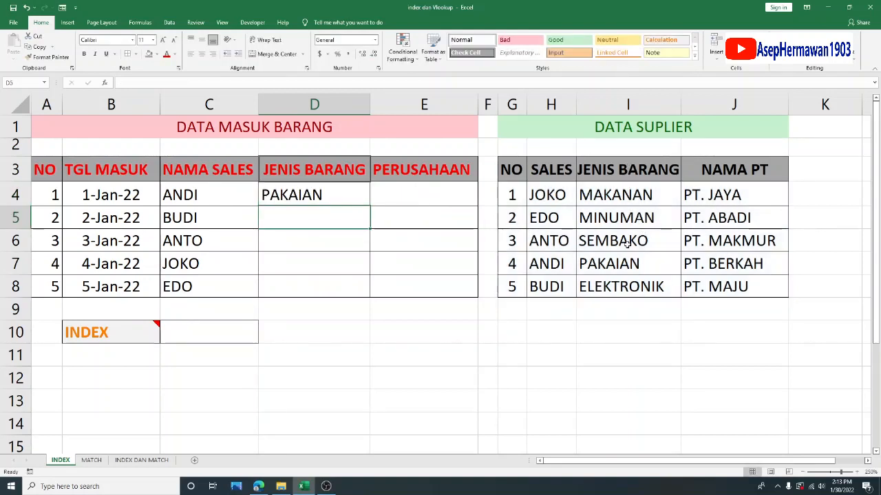
click(227, 195)
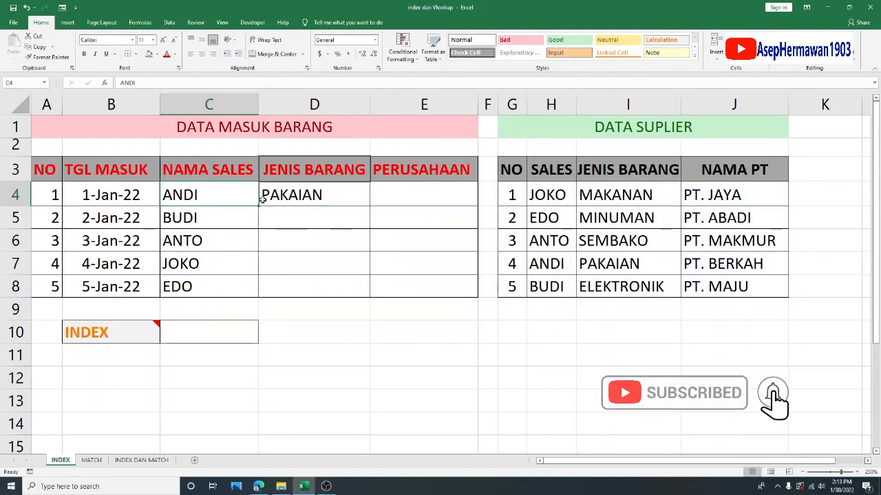
click(309, 195)
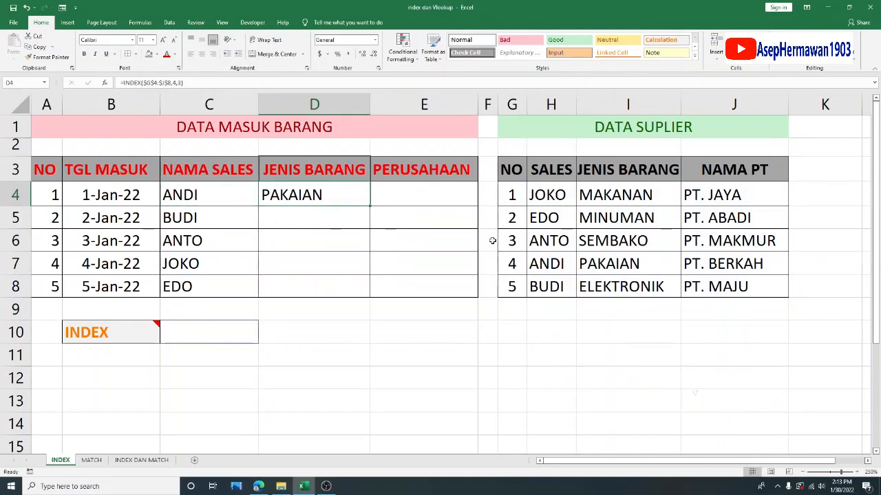
drag(512, 262, 590, 263)
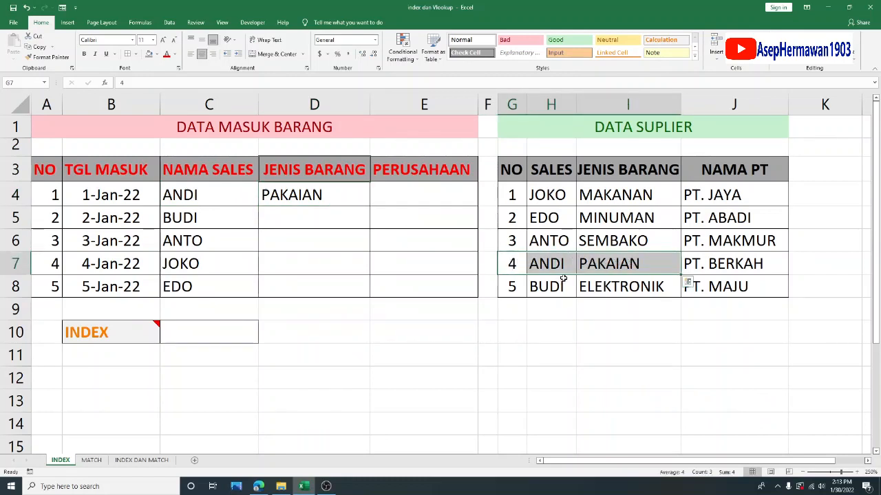
- Enter =INDEX($G$4:$J$8,5,3) in cell D5 and check it against the sales name in the same row
click(321, 221)
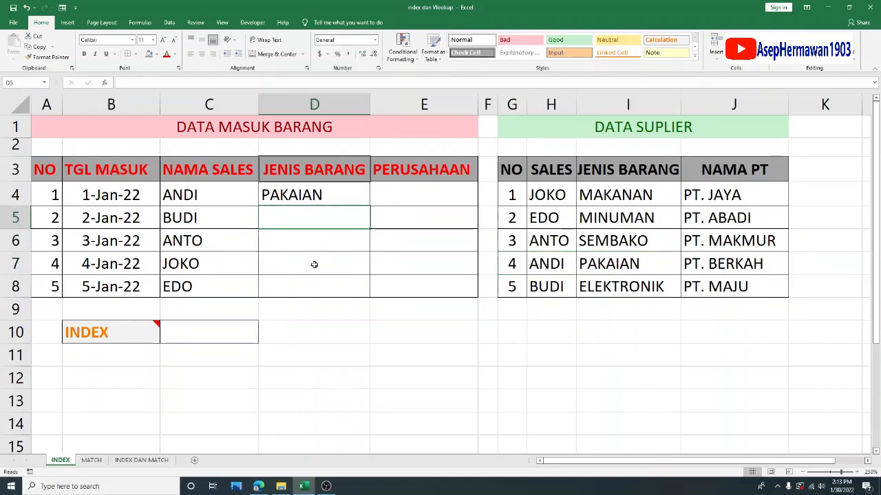
text(=INDEX)
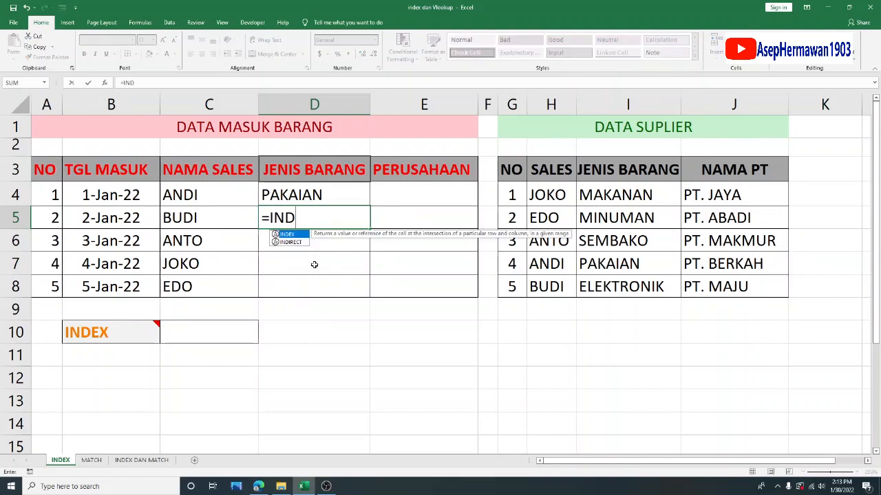
double_click(288, 234)
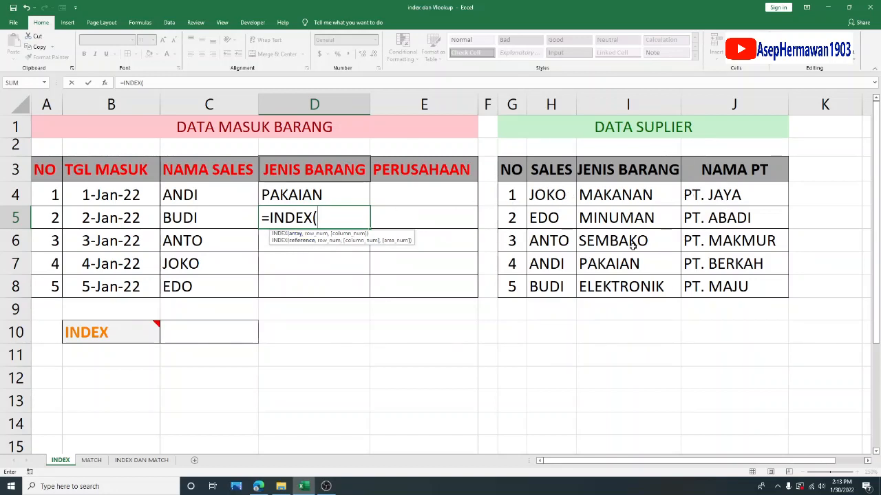
drag(520, 196, 713, 283)
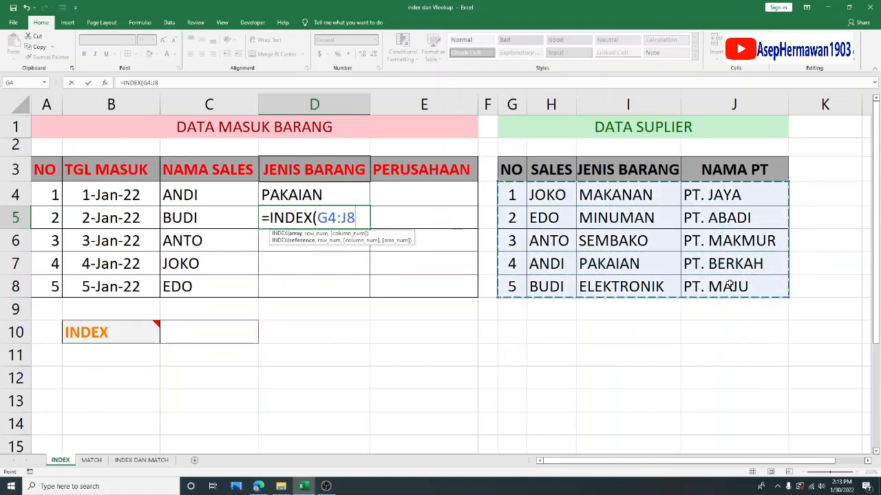
key(F4)
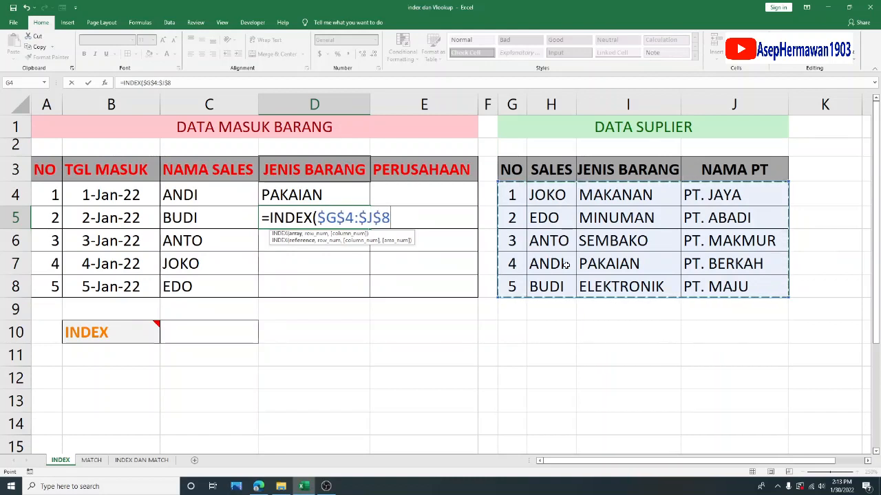
text(,)
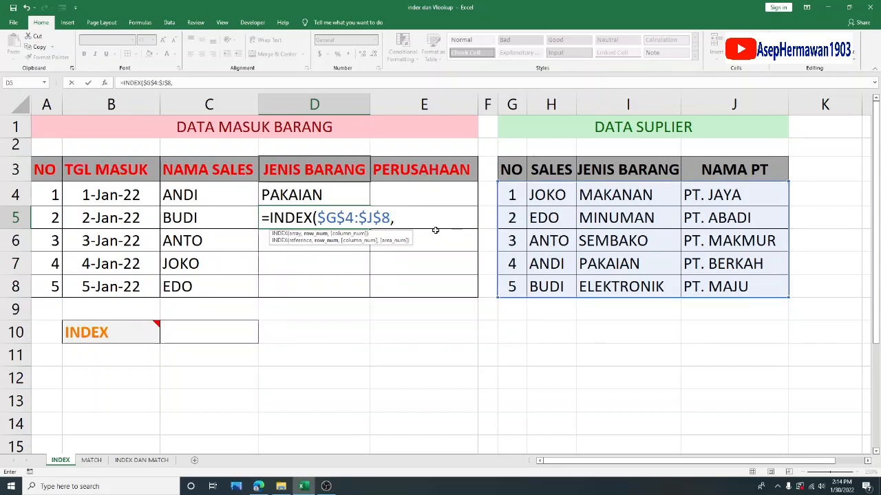
text(5)
text(,3))
key(Return)
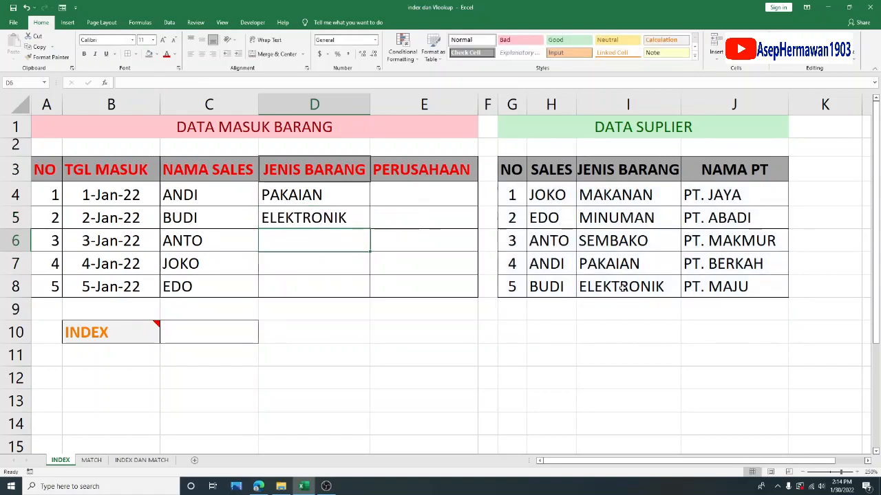
click(214, 222)
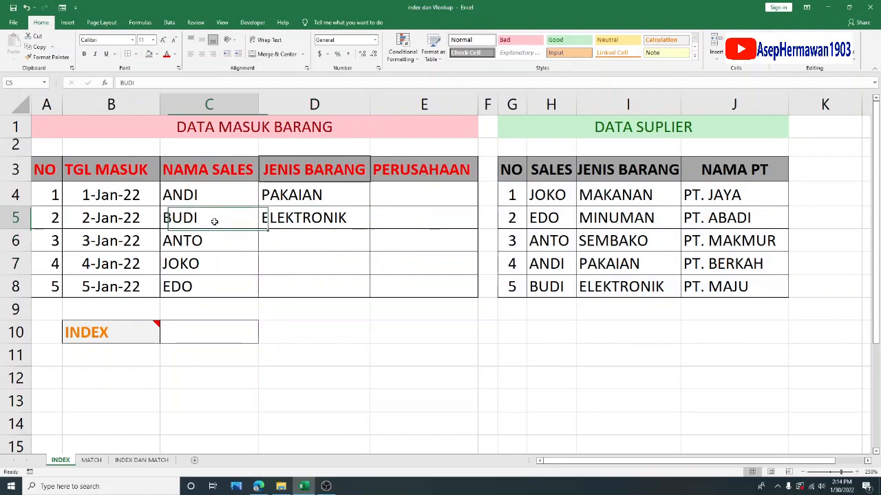
click(316, 218)
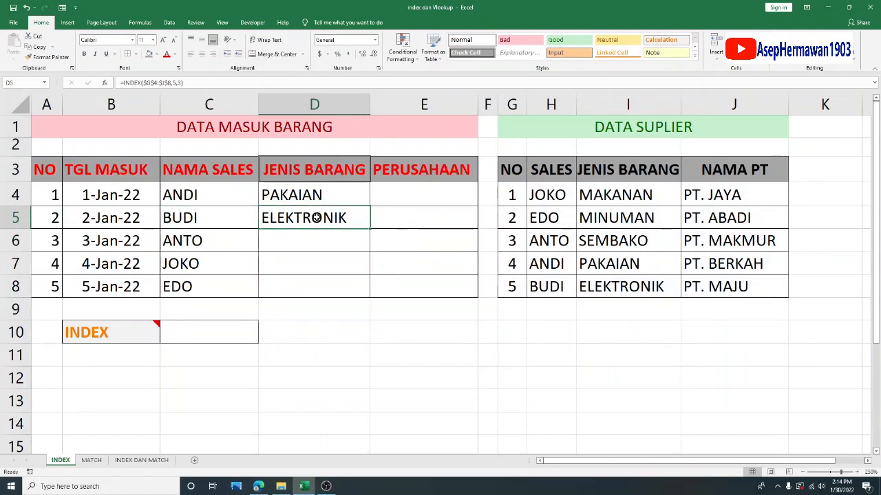
- Enter =INDEX($G$4:$J$8,3,3) in cell D6 and check it against the sales name in the same row
click(316, 244)
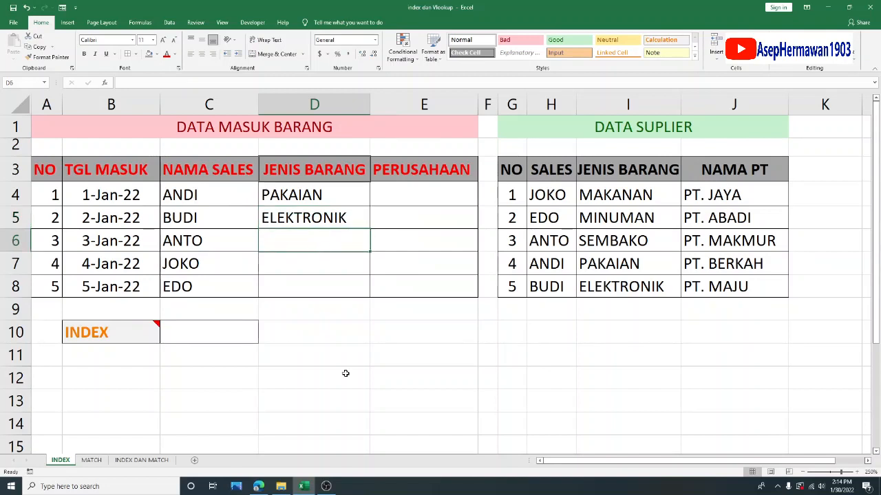
text(=INDEX)
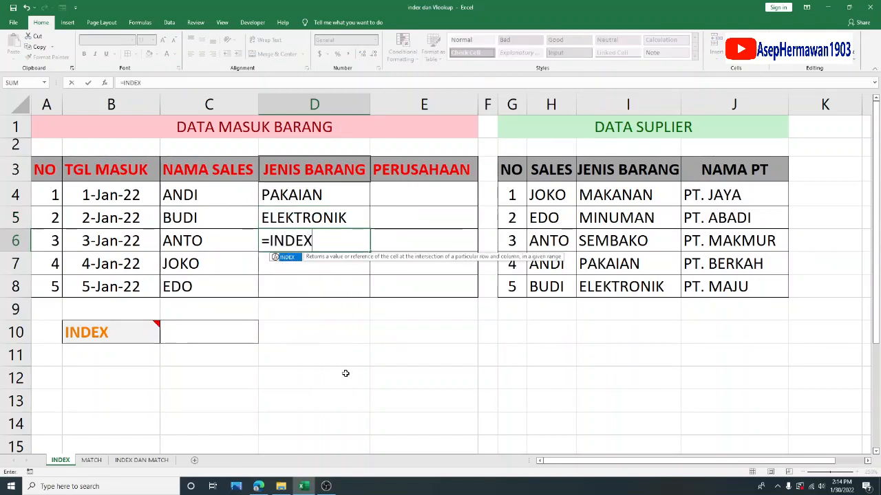
text(()
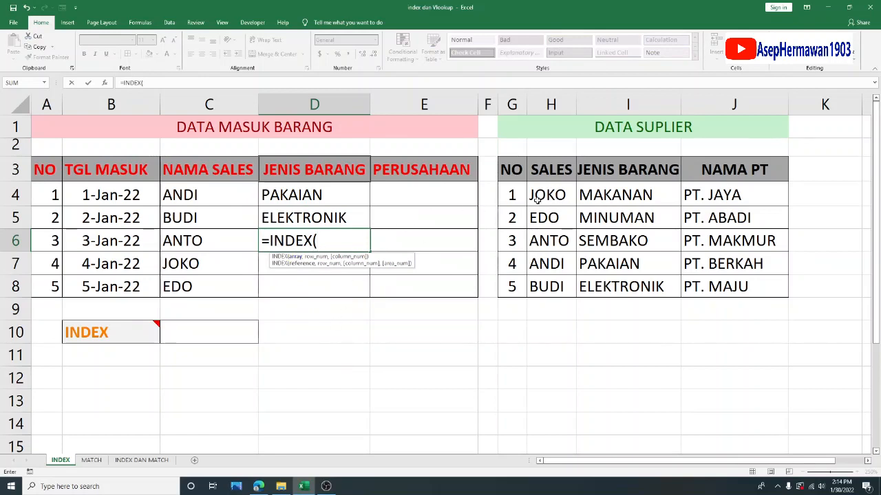
drag(521, 197, 709, 290)
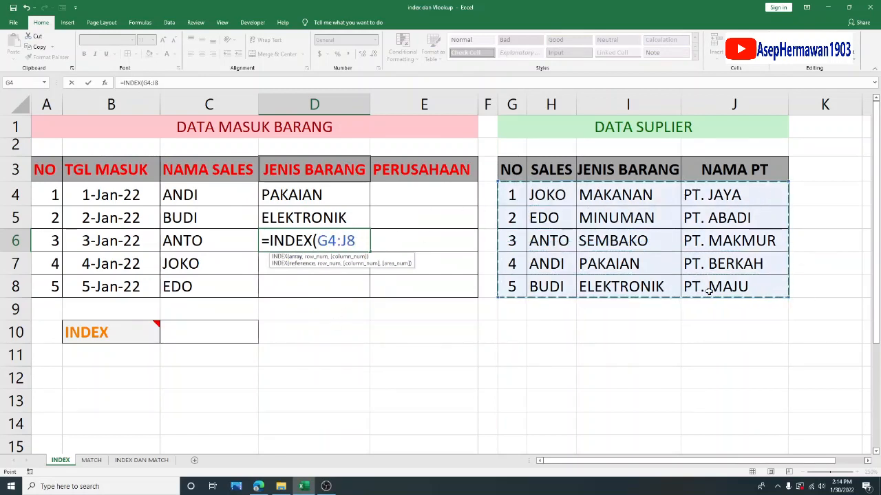
key(F4)
text(,)
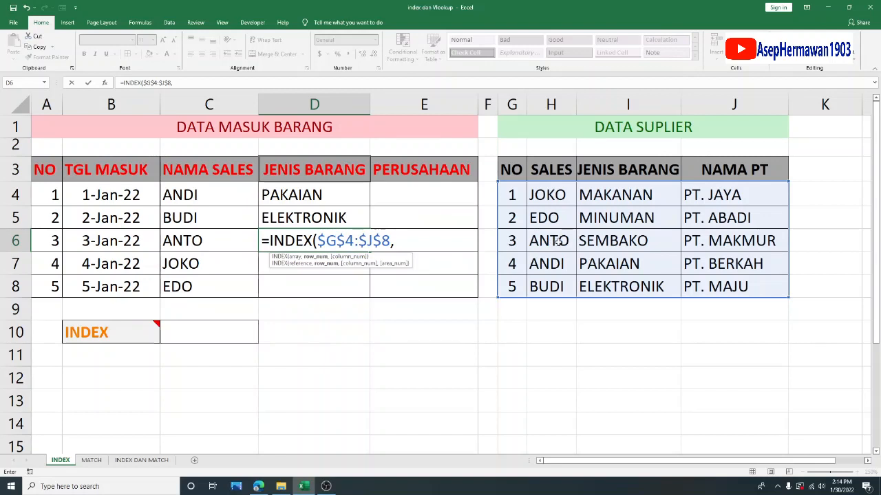
text(3,)
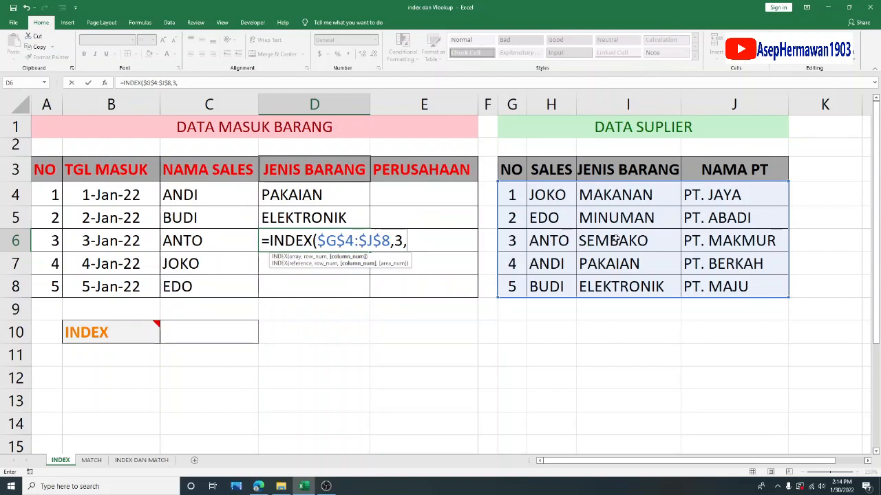
text(3))
key(Return)
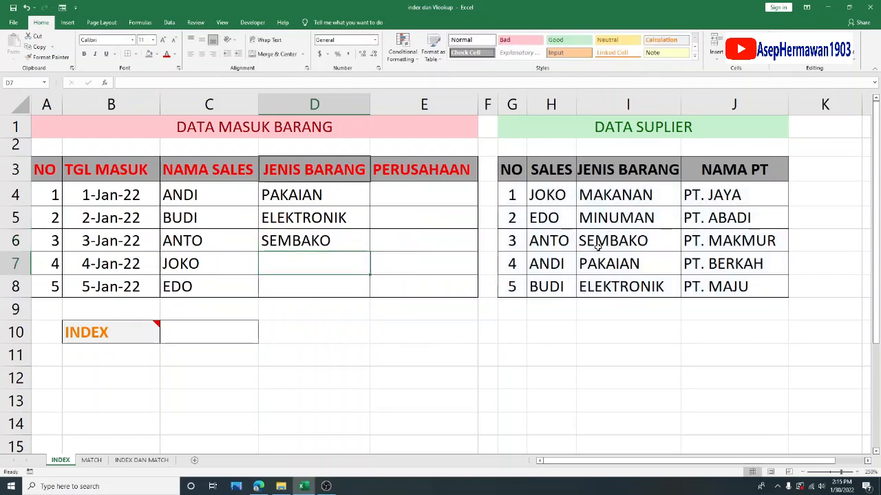
click(230, 242)
click(295, 241)
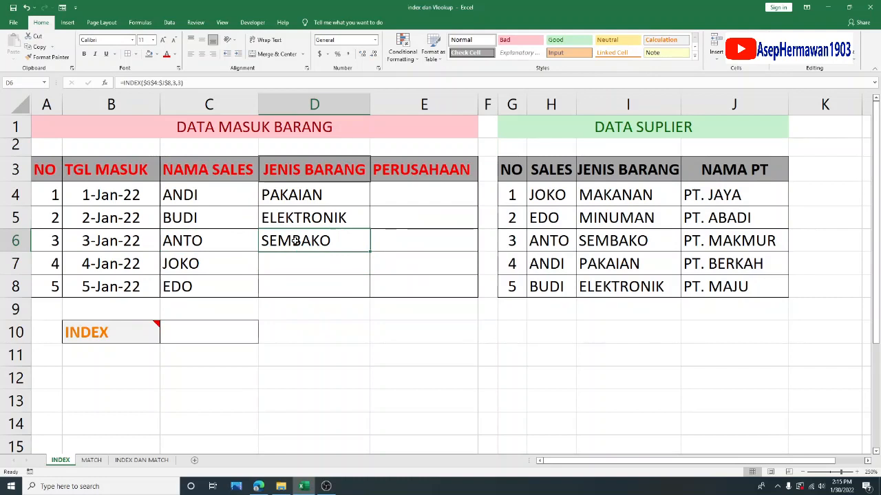
- Enter =INDEX($G$4:$J$8,1,3) in cell D7 to return the fourth entry's JENIS BARANG
click(295, 266)
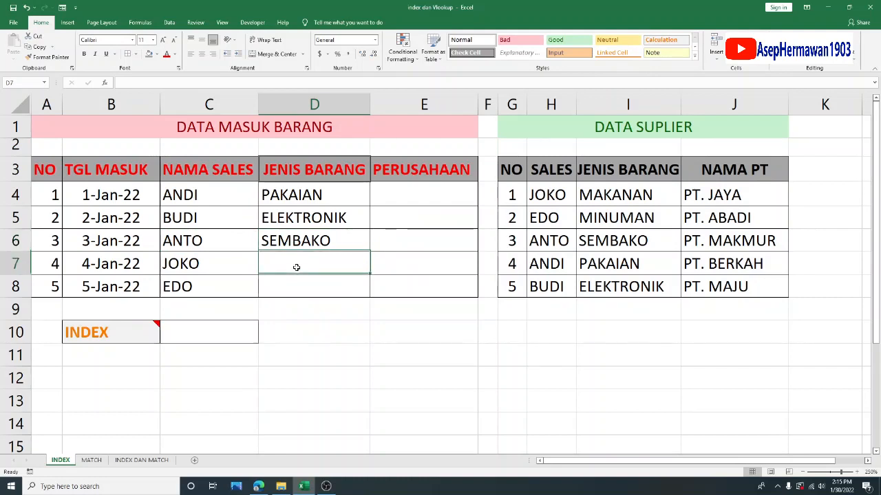
text(=INDEX()
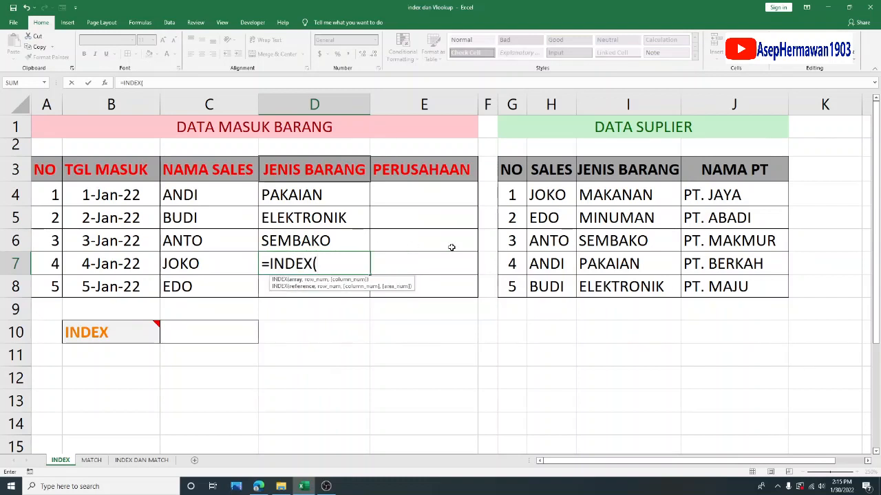
drag(514, 195, 751, 279)
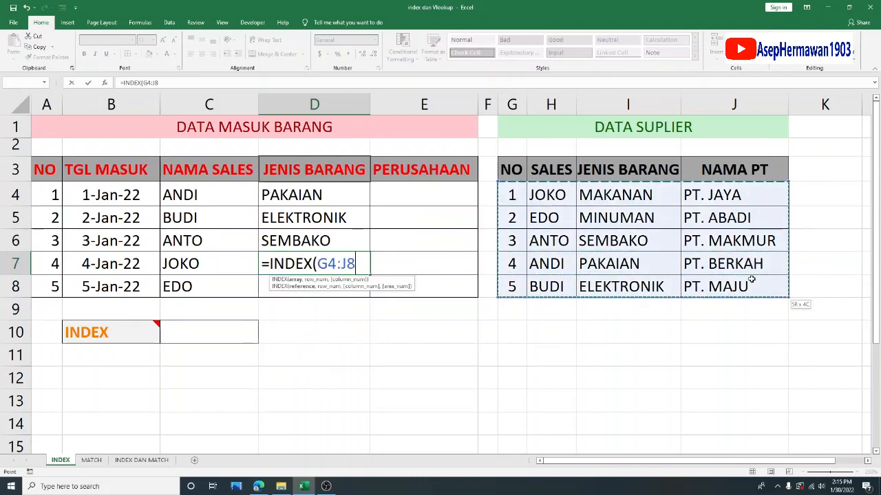
key(F4)
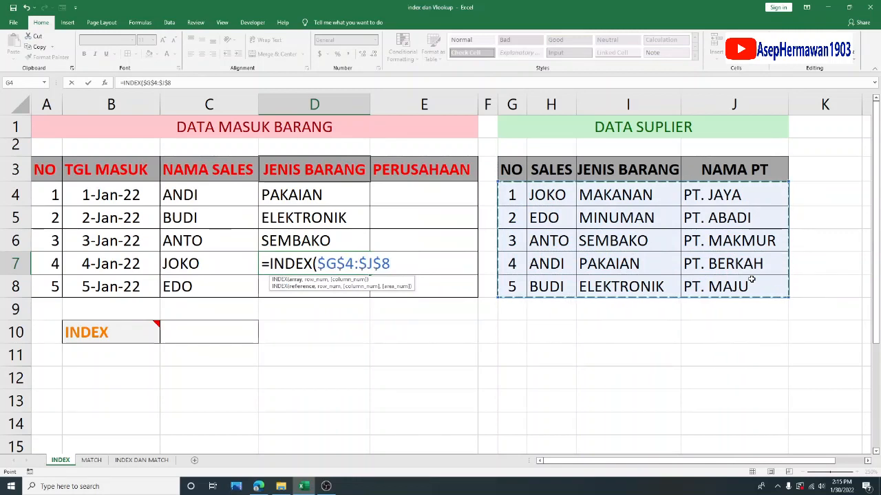
text(,)
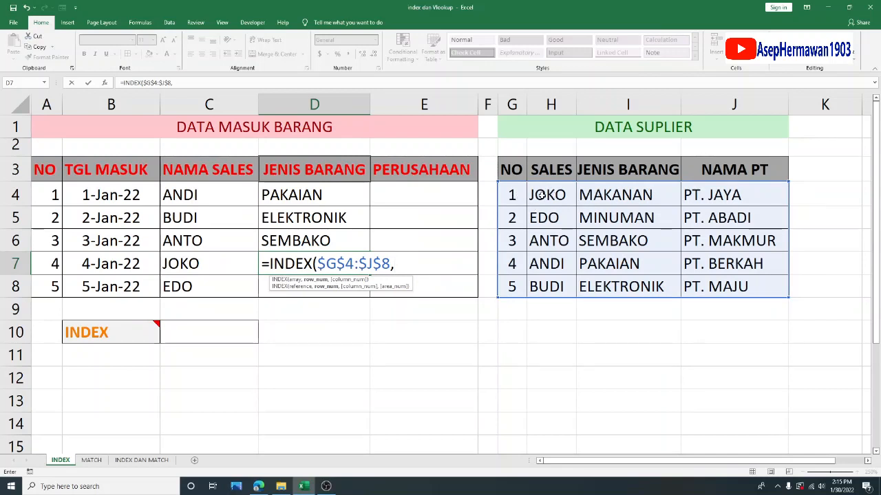
text(1,)
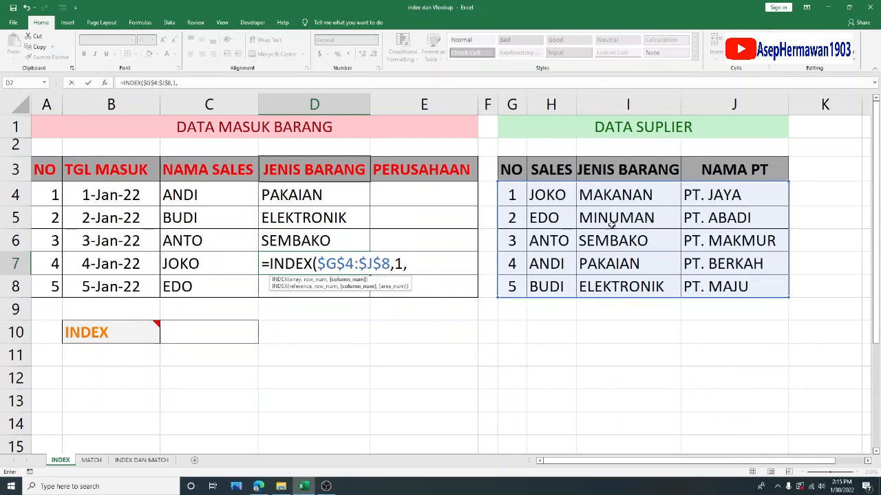
text(3))
key(Return)
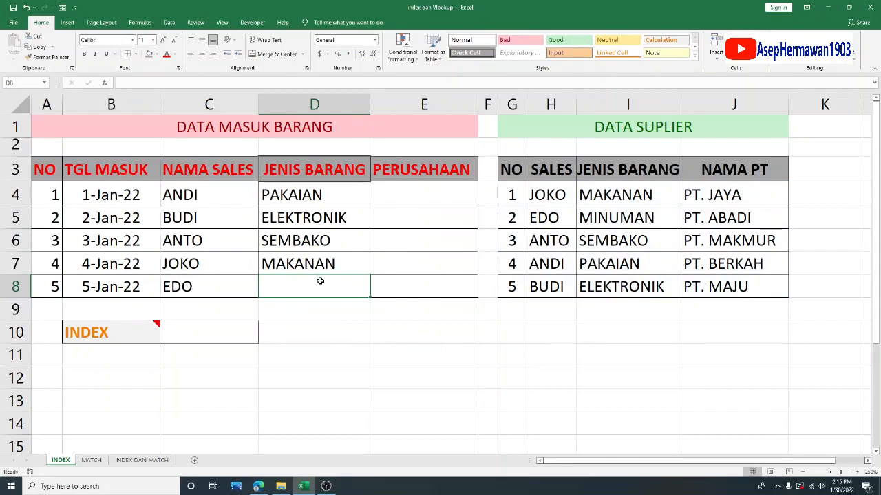
- Enter =INDEX($G$4:$J$8,2,3) in cell D8, and review the formula in D4
text(=INDEX)
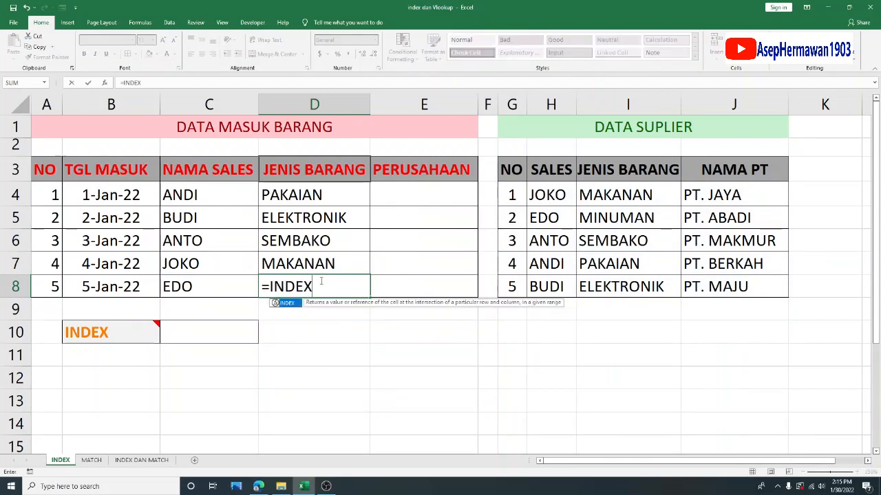
text(()
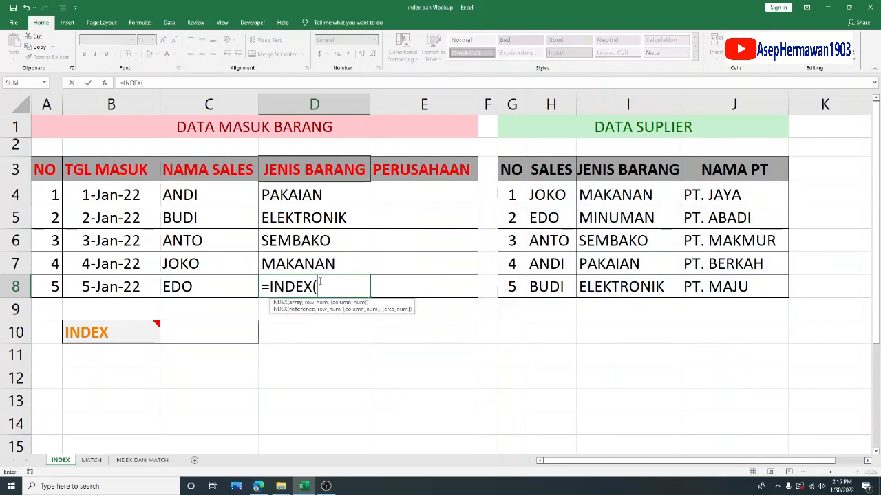
drag(517, 195, 725, 283)
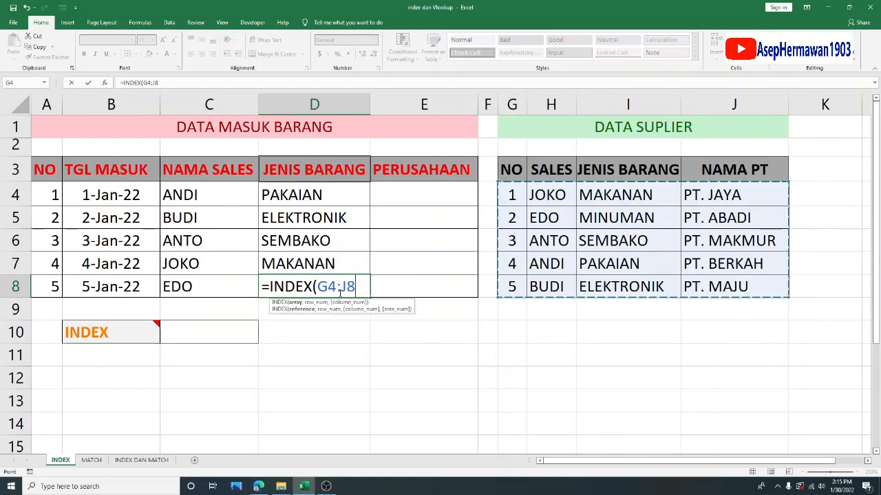
key(F4)
text(,)
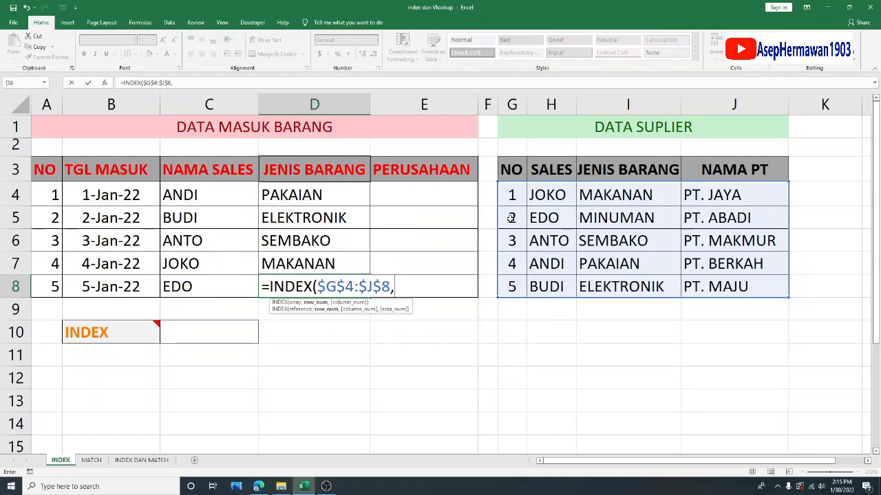
text(2,)
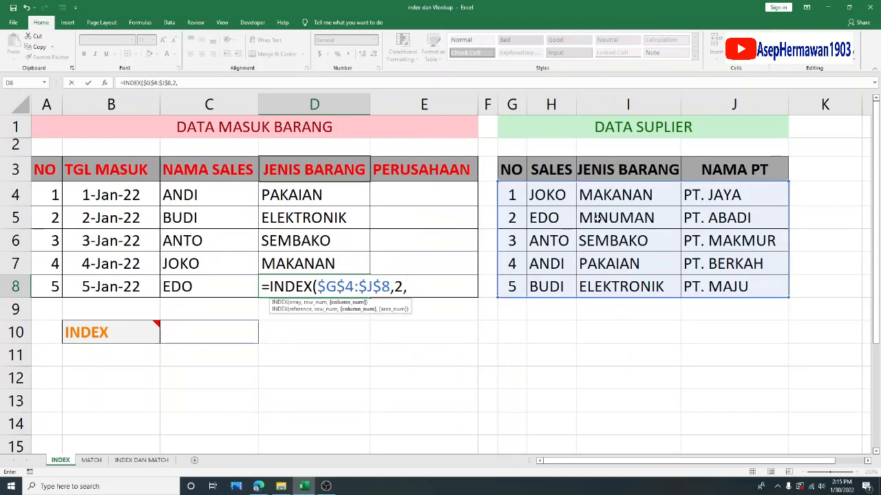
text(3))
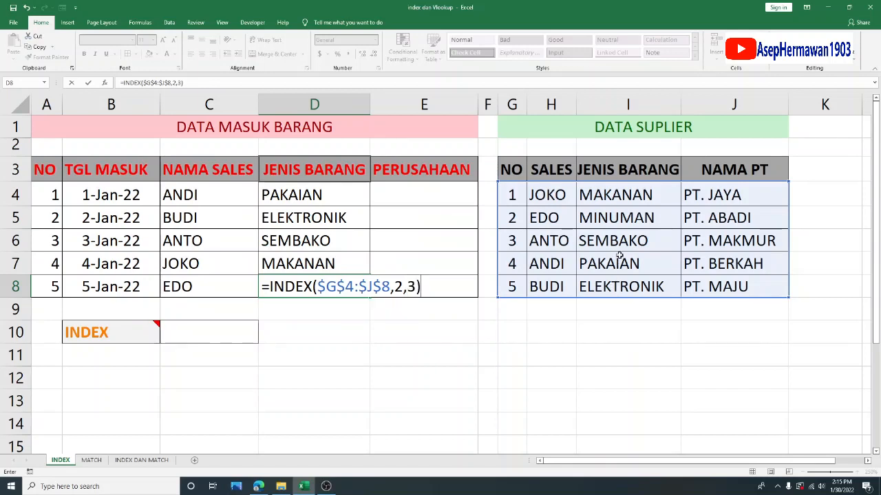
key(Return)
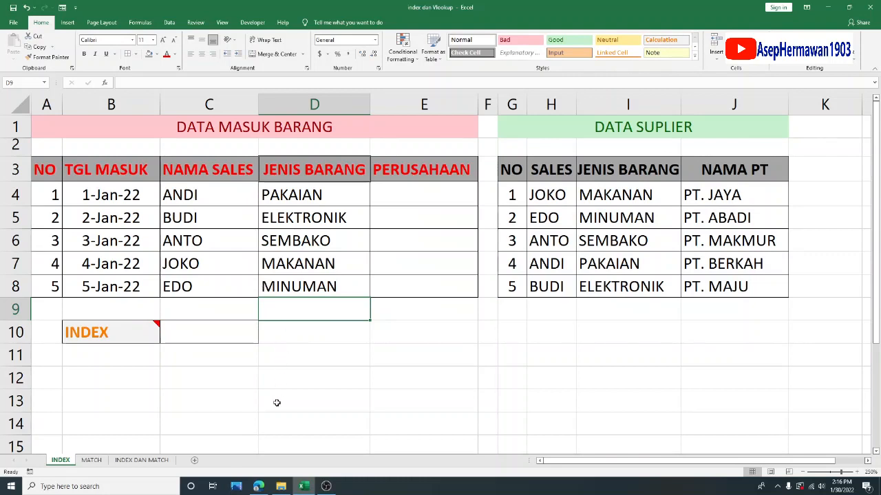
click(312, 196)
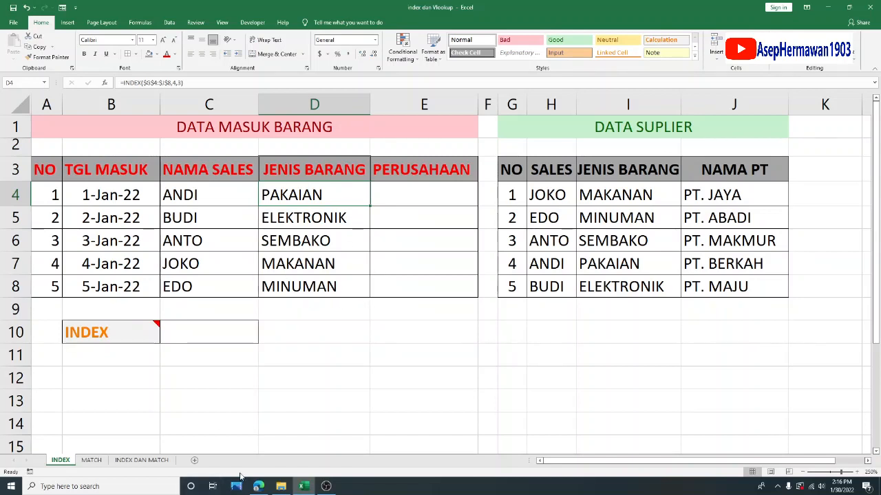
click(360, 355)
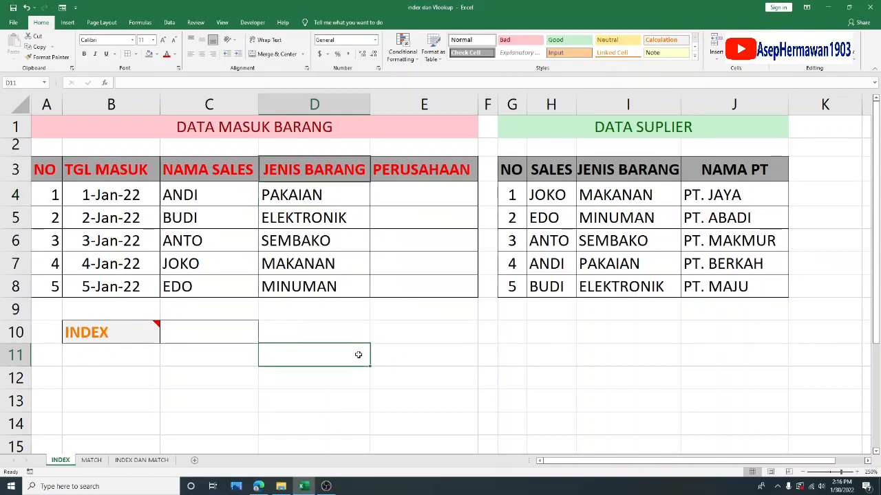
- Switch to the MATCH sheet and set its zoom to 250%
click(92, 460)
click(297, 327)
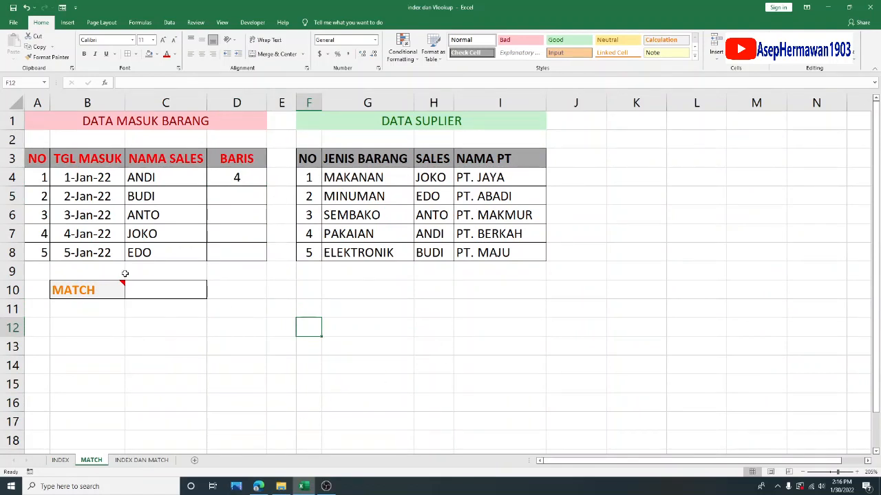
mouse_move(124, 283)
click(858, 473)
click(857, 473)
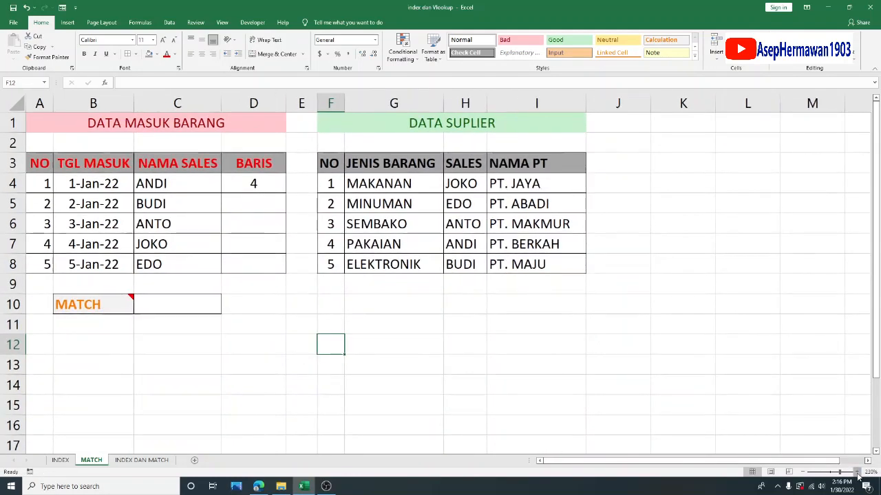
click(858, 473)
click(857, 472)
click(857, 472)
- Read the note attached to the MATCH label in cell B10
mouse_move(146, 327)
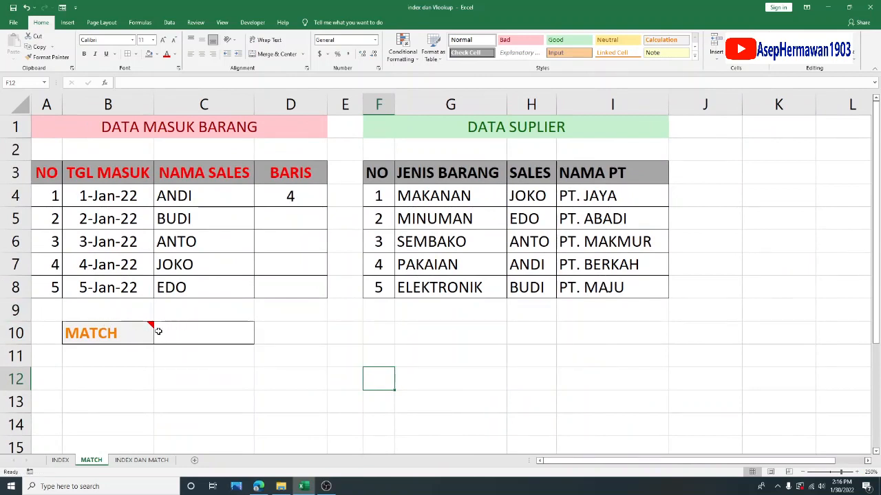
click(151, 328)
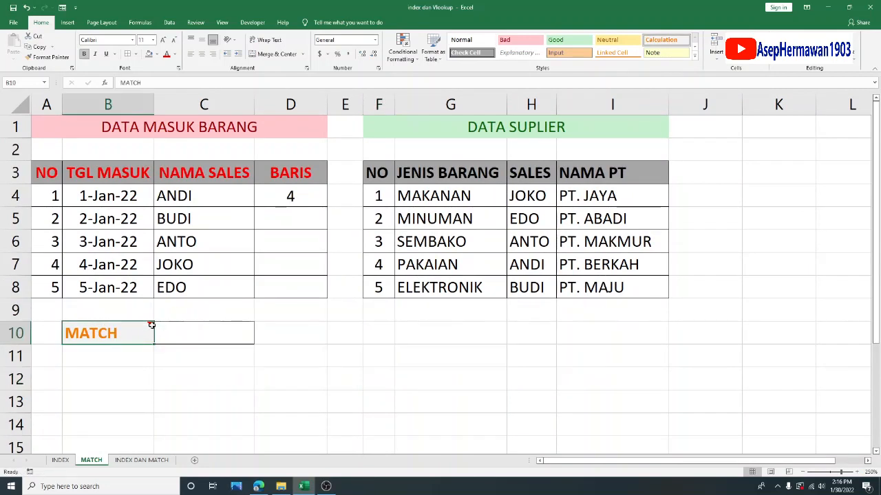
right_click(152, 326)
key(Escape)
mouse_move(153, 328)
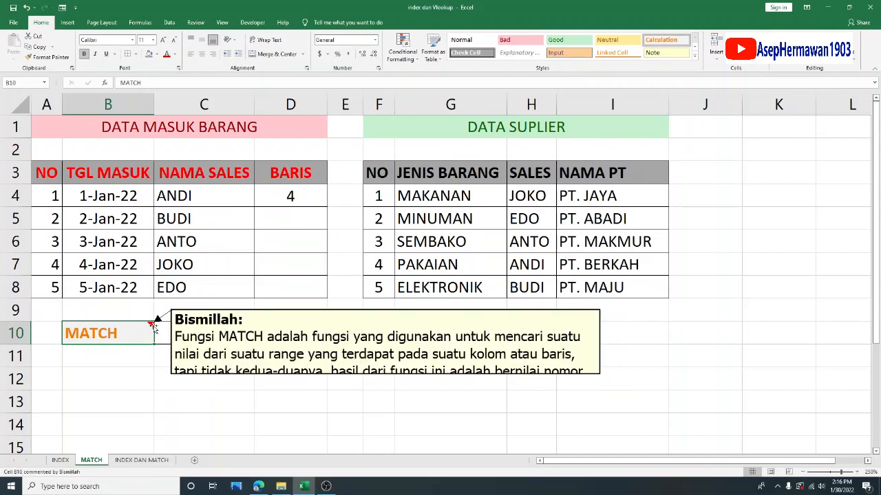
click(337, 355)
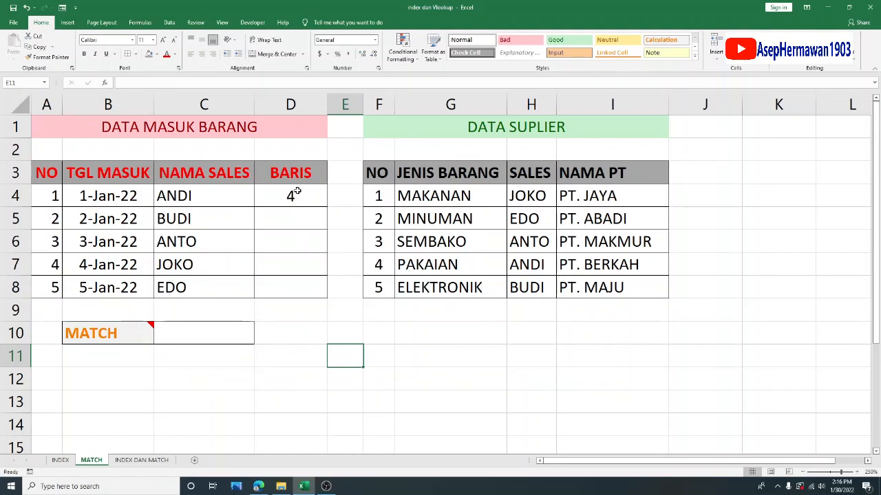
- Clear the existing MATCH formula from cell D4 in the BARIS column
click(297, 192)
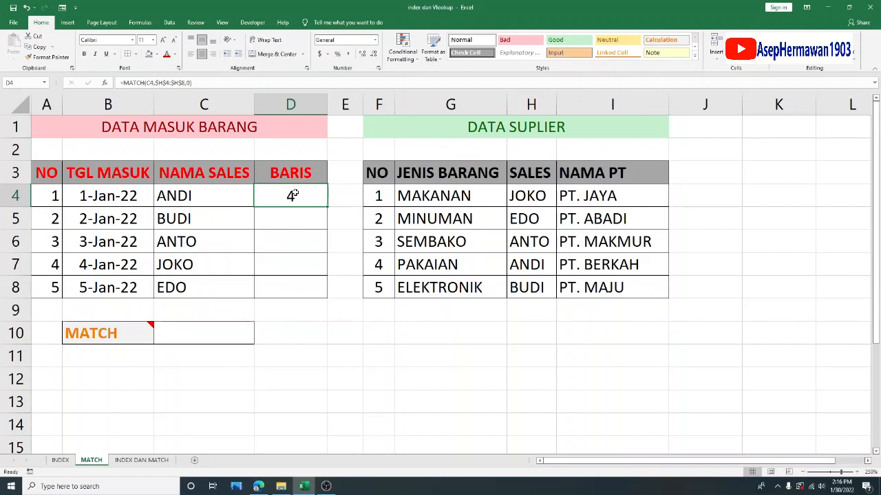
key(Delete)
click(440, 362)
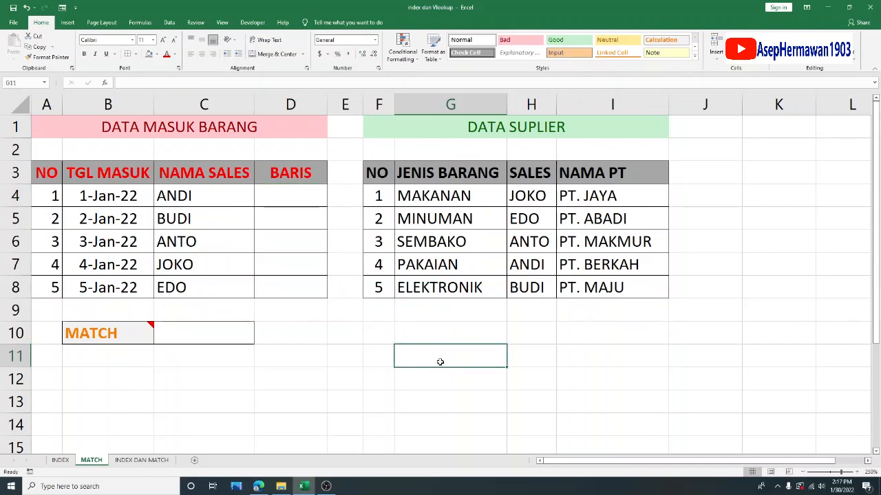
- Examine the DATA MASUK BARANG and DATA SUPLIER tables, comparing the NAMA SALES column with the SALES column
drag(295, 197, 310, 291)
drag(86, 118, 466, 288)
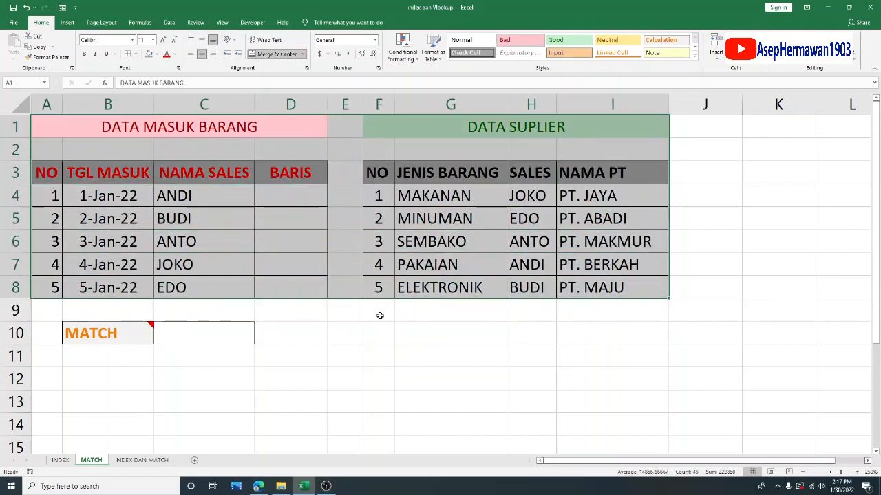
click(371, 331)
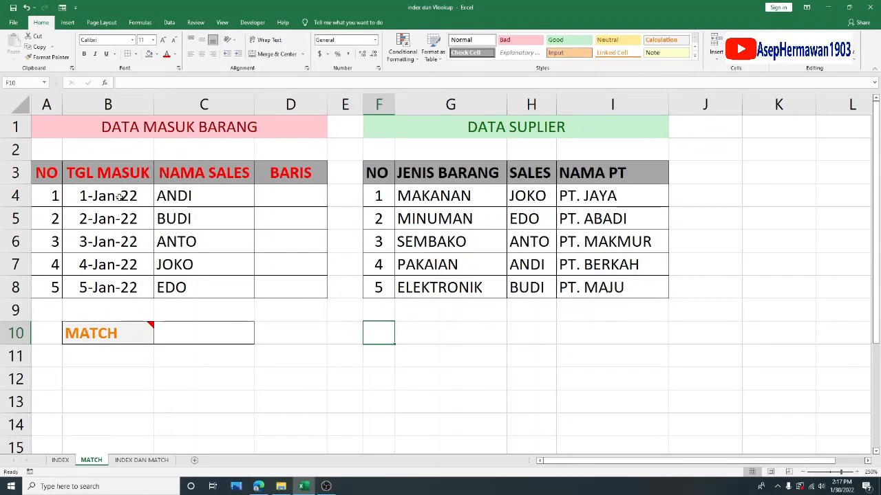
drag(222, 184, 229, 289)
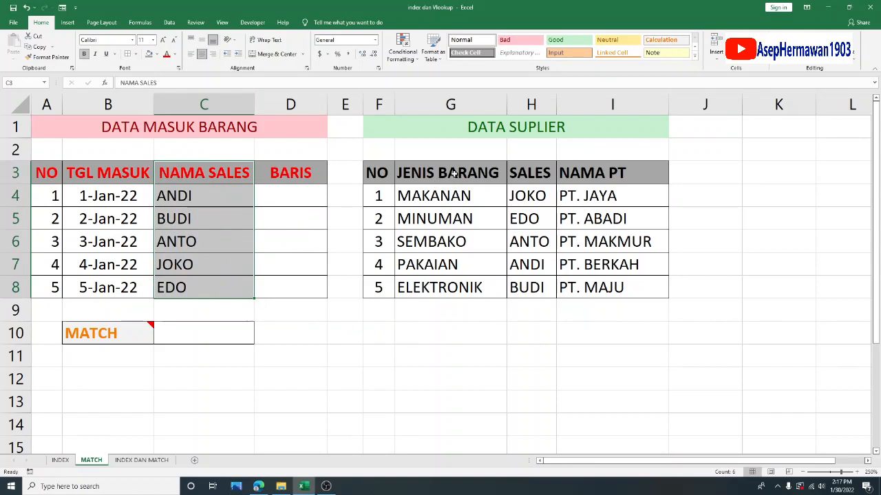
drag(385, 172, 629, 287)
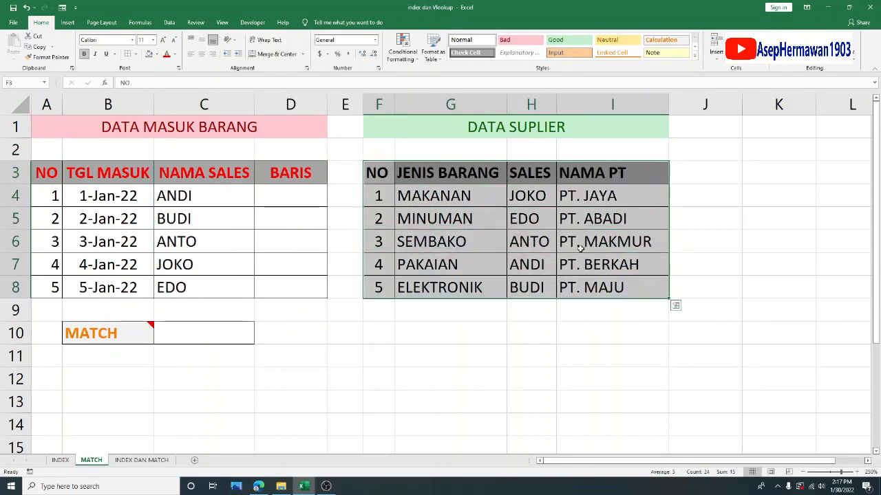
drag(529, 195, 530, 287)
click(563, 374)
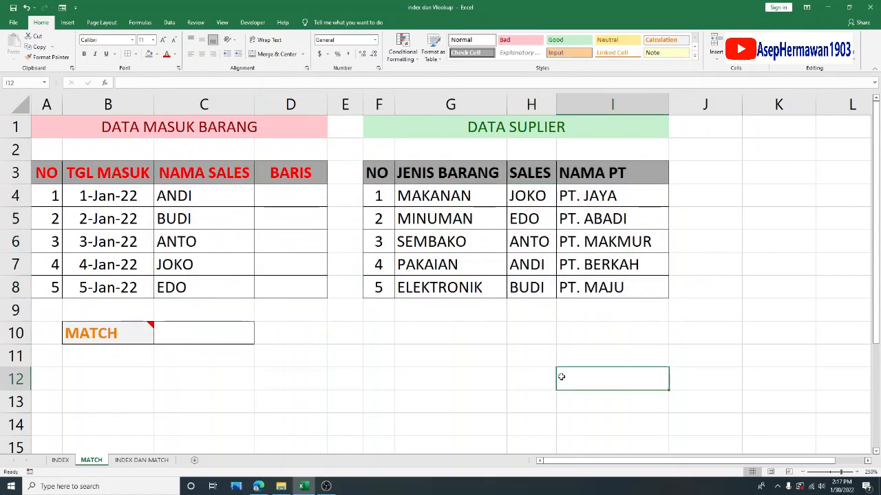
click(426, 359)
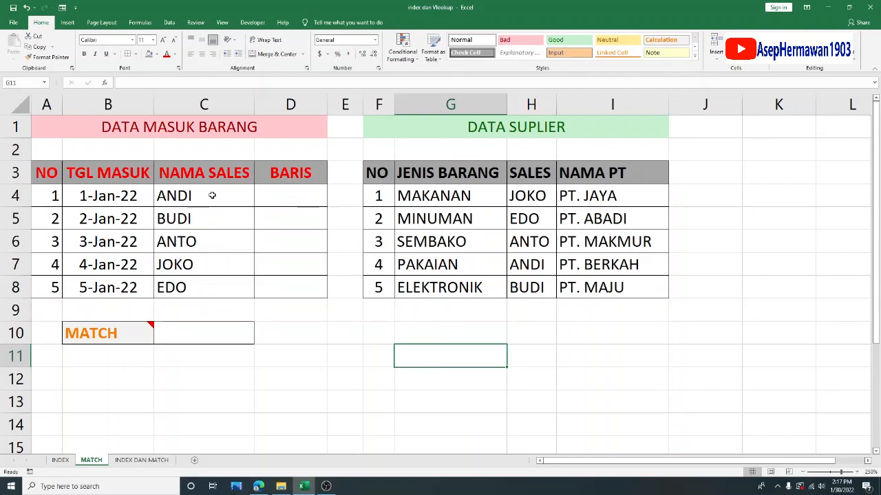
click(288, 197)
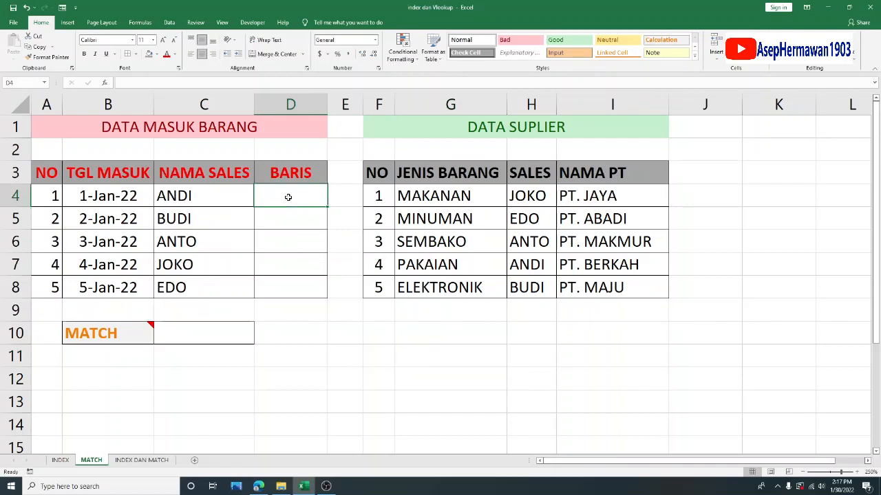
click(214, 197)
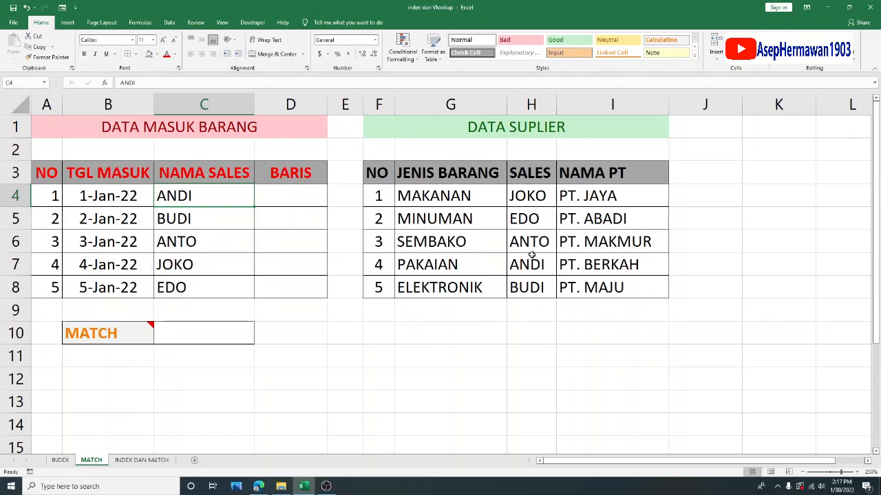
- Enter =MATCH(C4,$H$4:$H$8,0) in cell D4 of the BARIS column
click(289, 195)
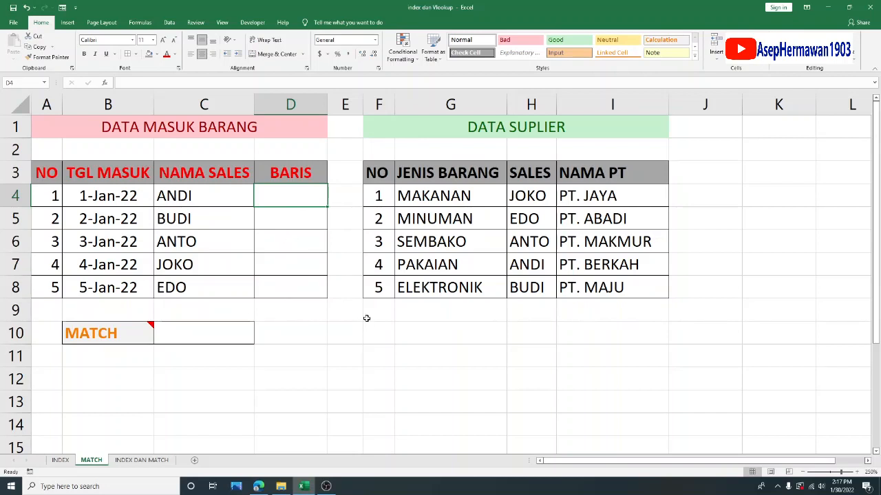
text(=MATCH)
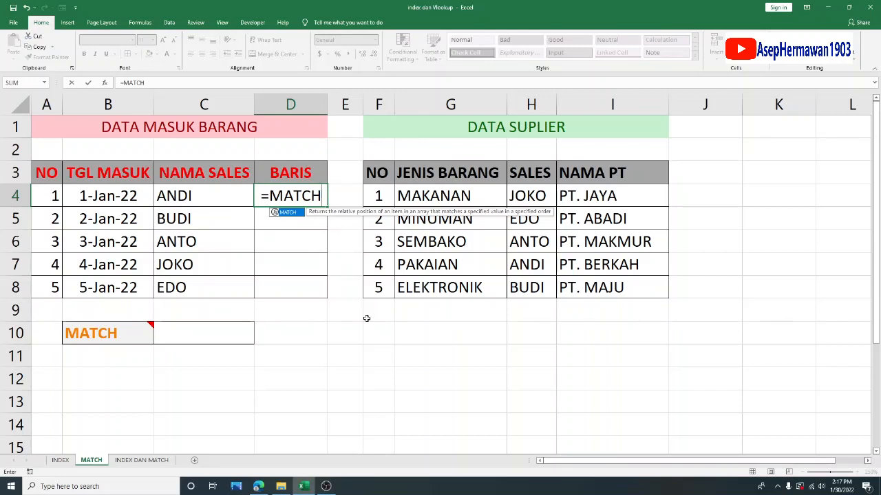
text(()
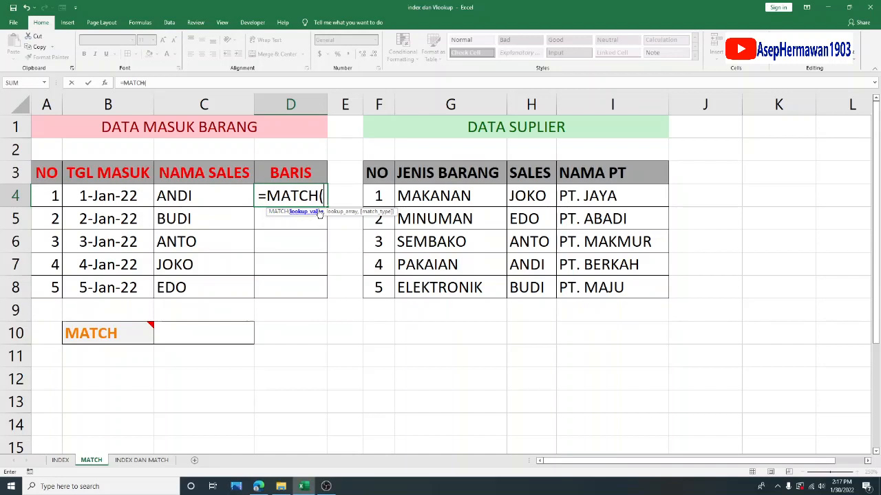
click(210, 198)
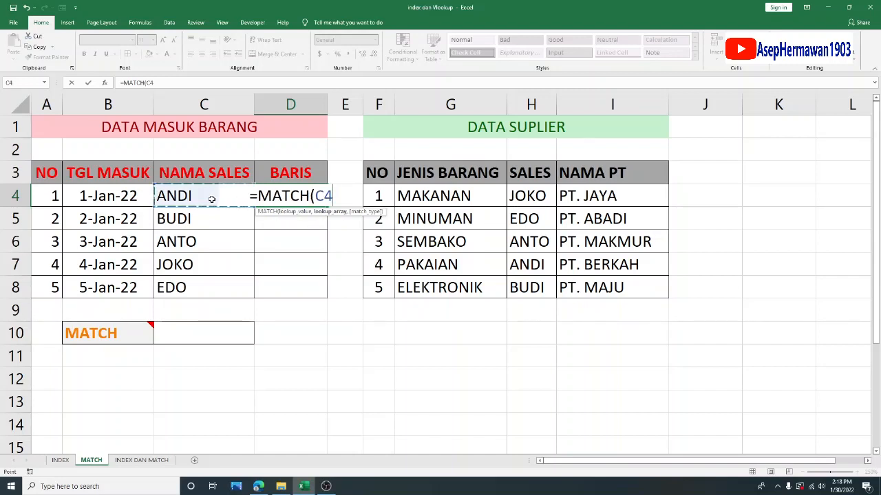
text(,)
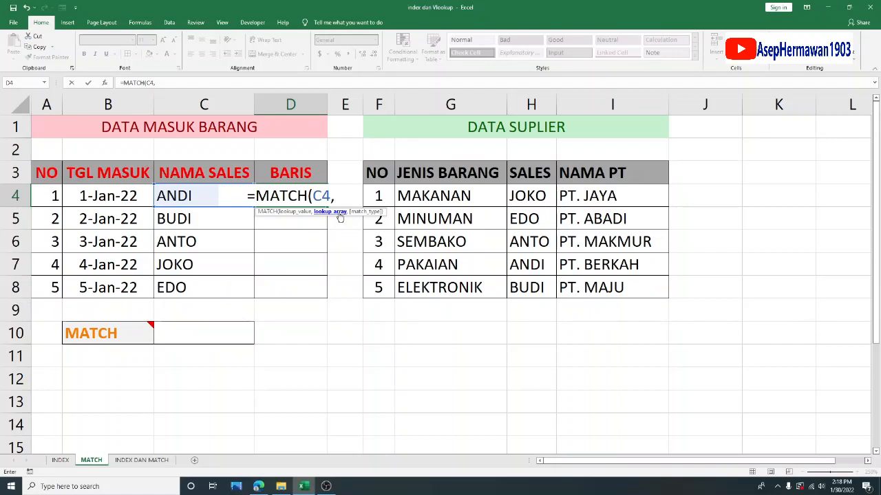
drag(526, 196, 532, 287)
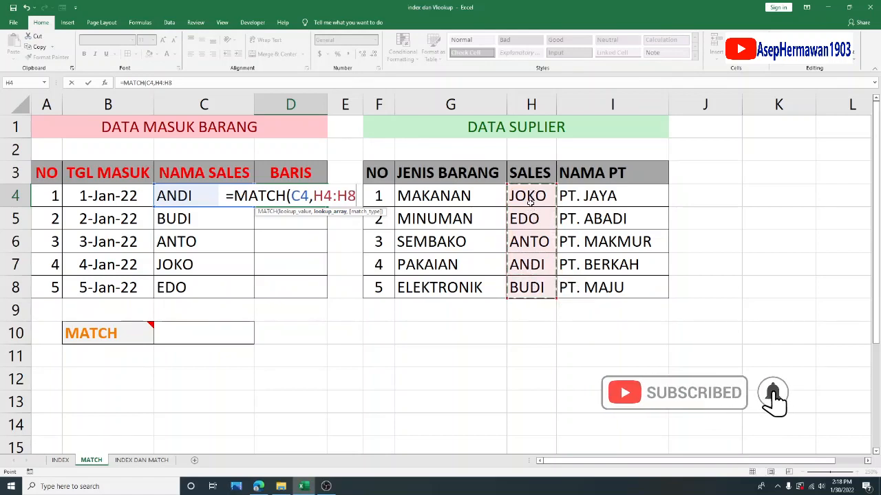
key(F4)
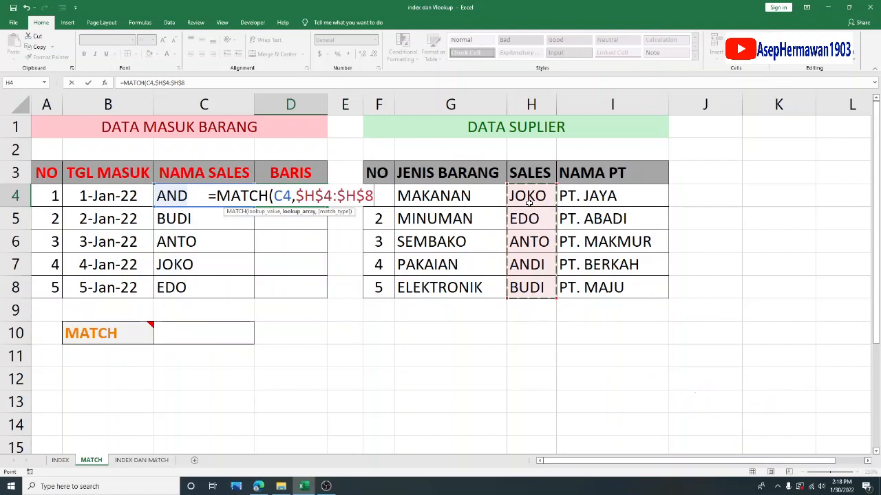
text(,)
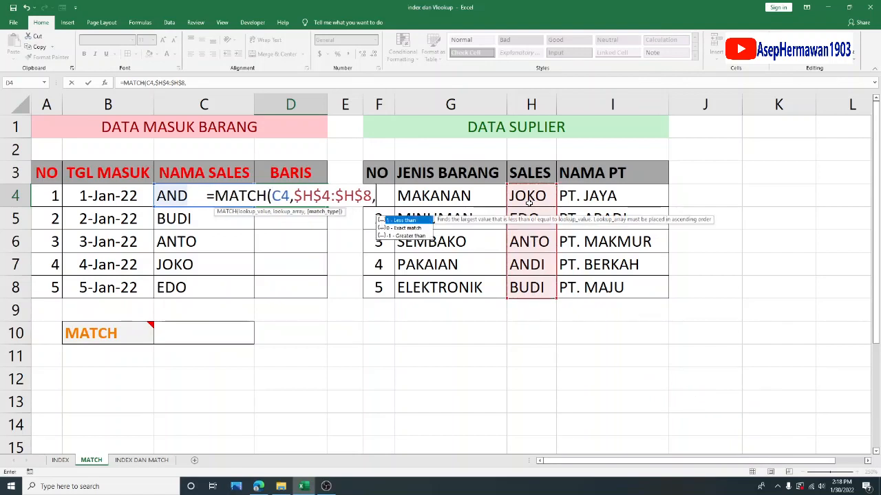
text(0))
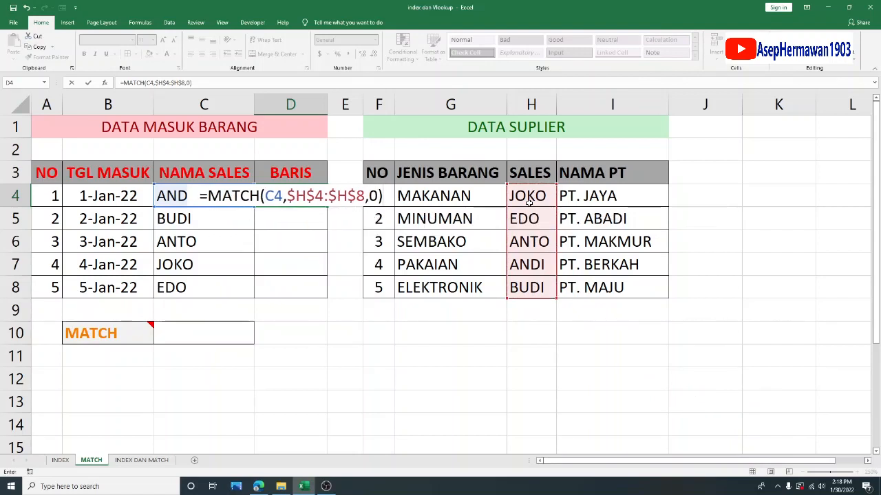
key(Return)
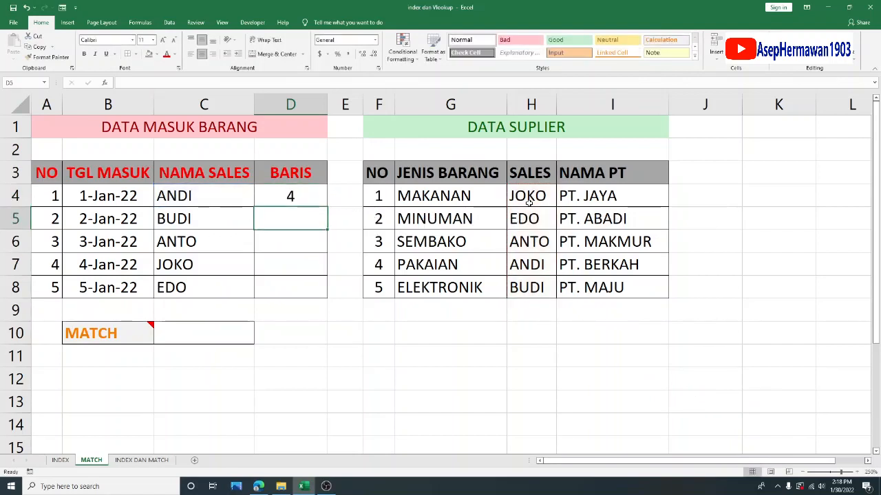
- Check D4 against its matching DATA SUPLIER row and fill the MATCH formula down through D8
click(305, 194)
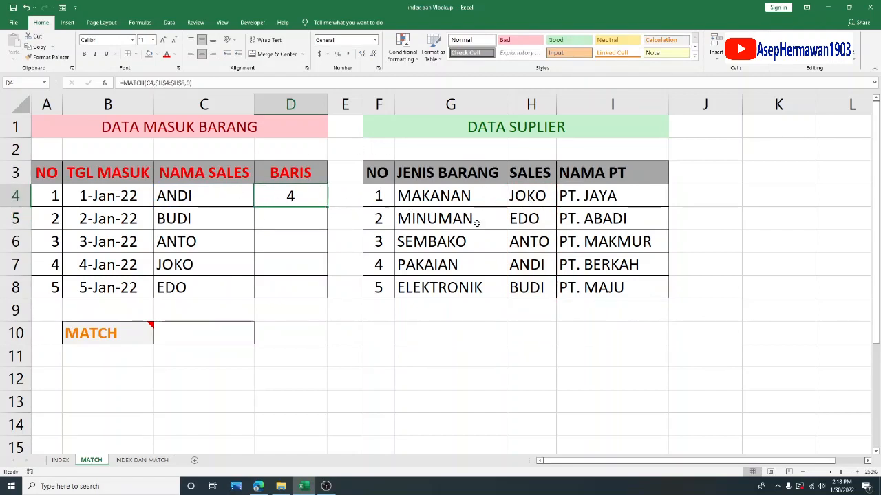
drag(392, 263, 629, 259)
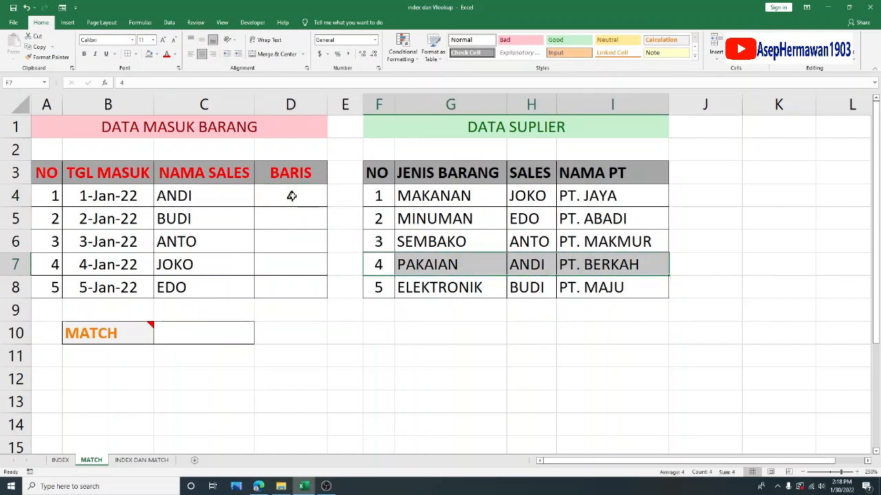
click(291, 197)
drag(331, 207, 329, 292)
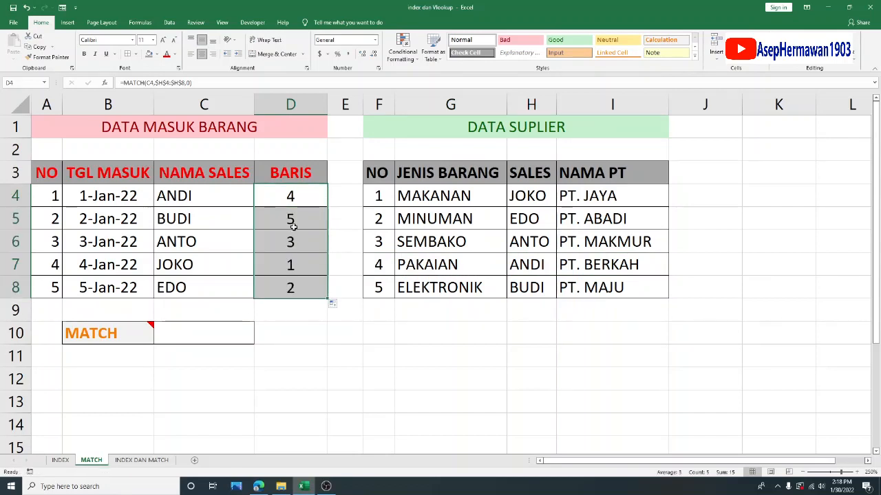
- Verify the BARIS results in D4:D8 by comparing each sales name with its row in the DATA SUPLIER table
click(294, 223)
drag(299, 192, 301, 283)
click(234, 199)
click(219, 216)
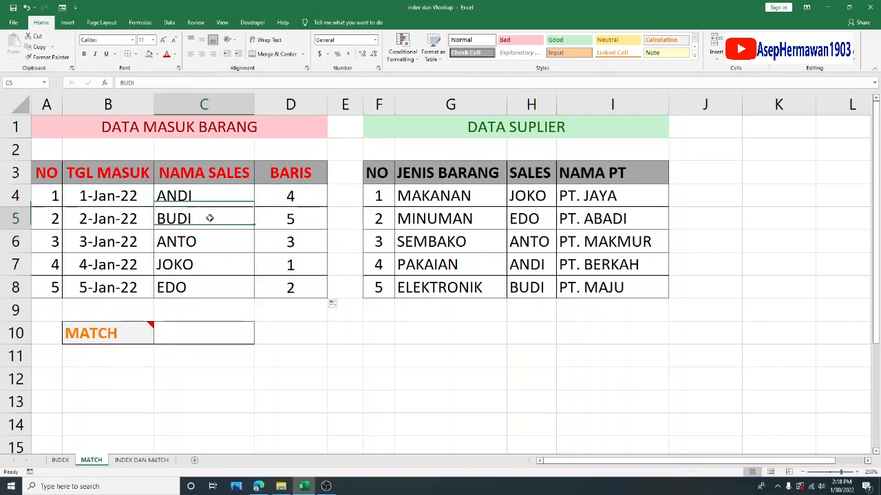
drag(385, 287, 605, 289)
drag(211, 243, 286, 248)
drag(380, 240, 613, 241)
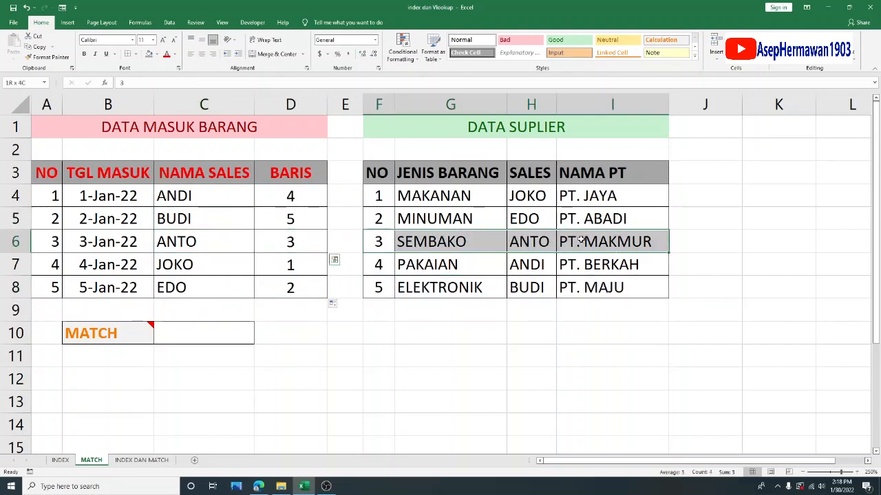
drag(225, 262, 284, 263)
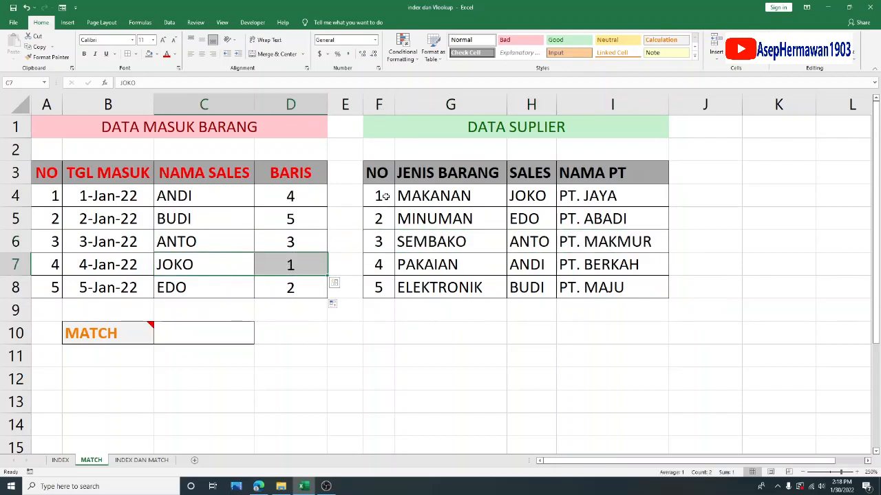
drag(384, 196, 623, 197)
drag(226, 284, 291, 289)
drag(397, 218, 650, 219)
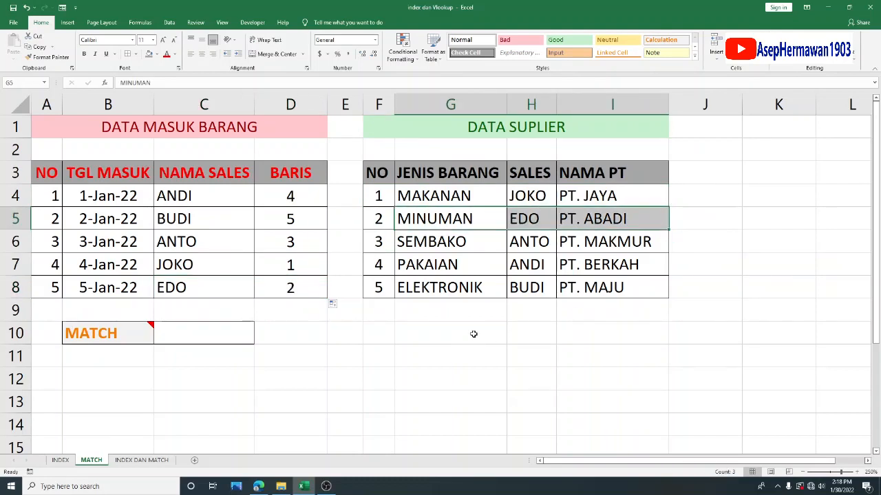
- Review the MATCH results for the first two sales names and compare the whole BARIS column with the DATA SUPLIER table
click(204, 197)
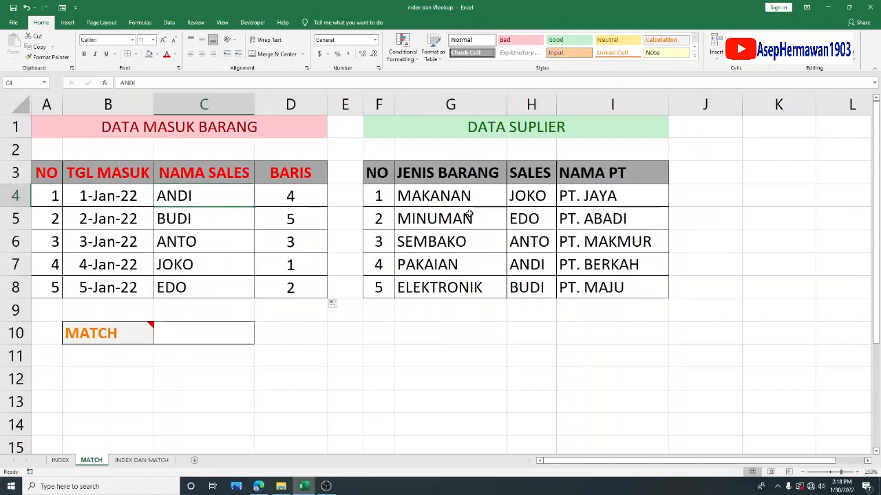
drag(370, 266, 571, 266)
click(282, 194)
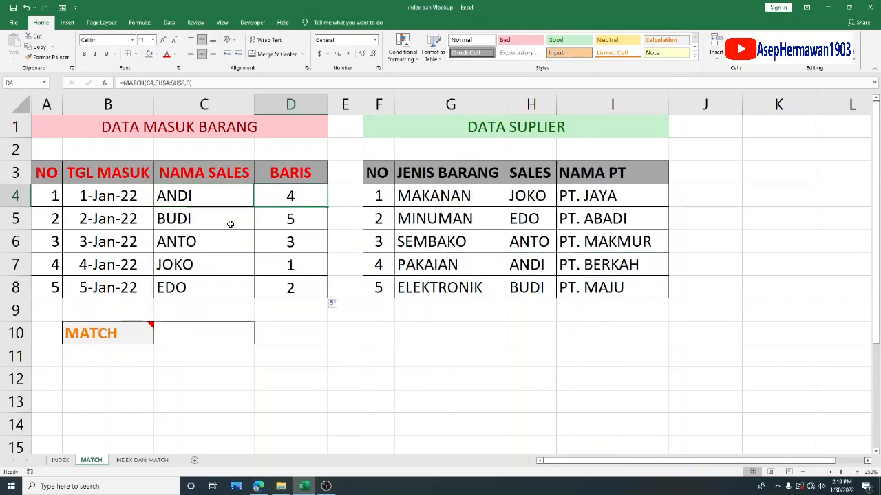
drag(230, 224, 275, 221)
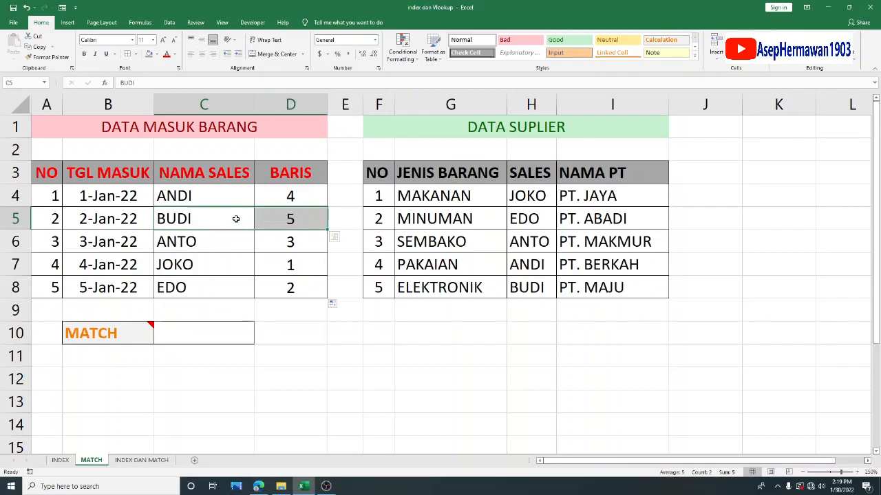
drag(292, 196, 294, 287)
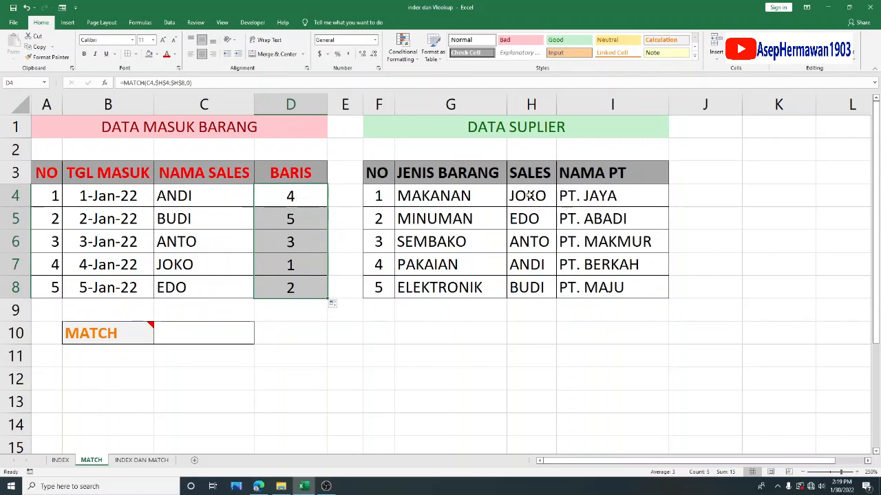
drag(364, 172, 631, 285)
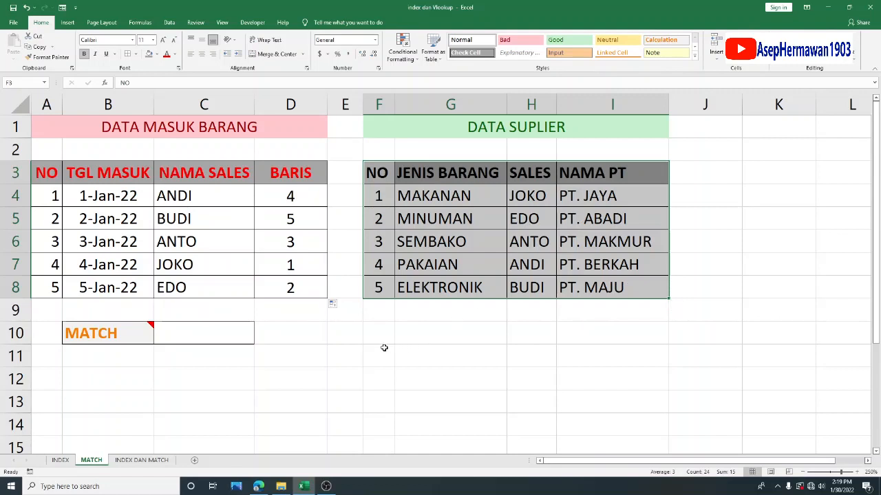
click(350, 337)
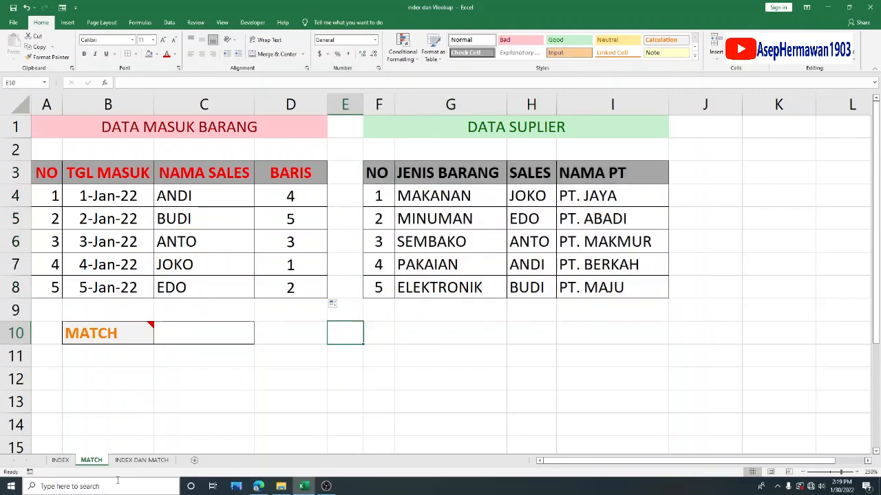
- Look back at the INDEX and MATCH sheets and switch to the INDEX DAN MATCH sheet
click(61, 460)
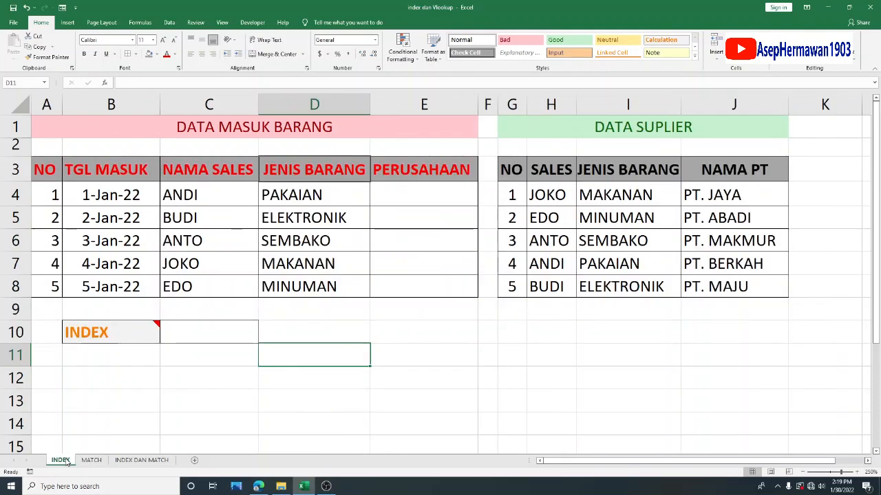
click(92, 461)
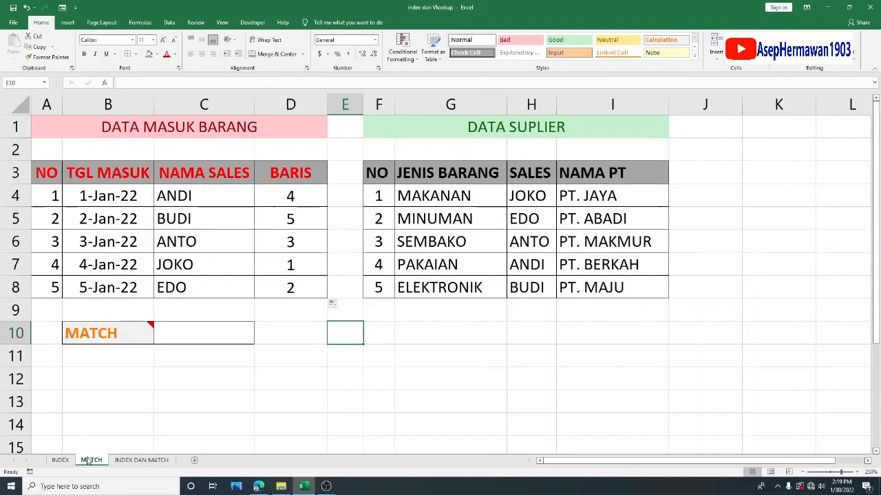
click(143, 461)
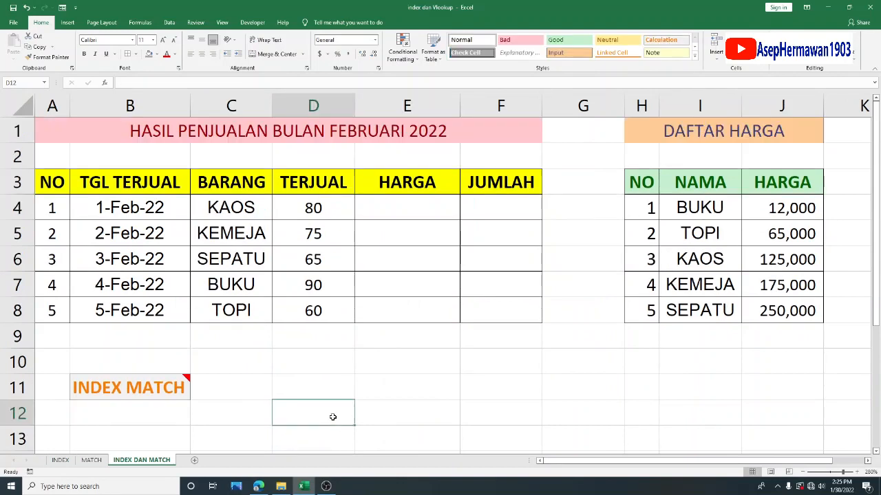
click(338, 416)
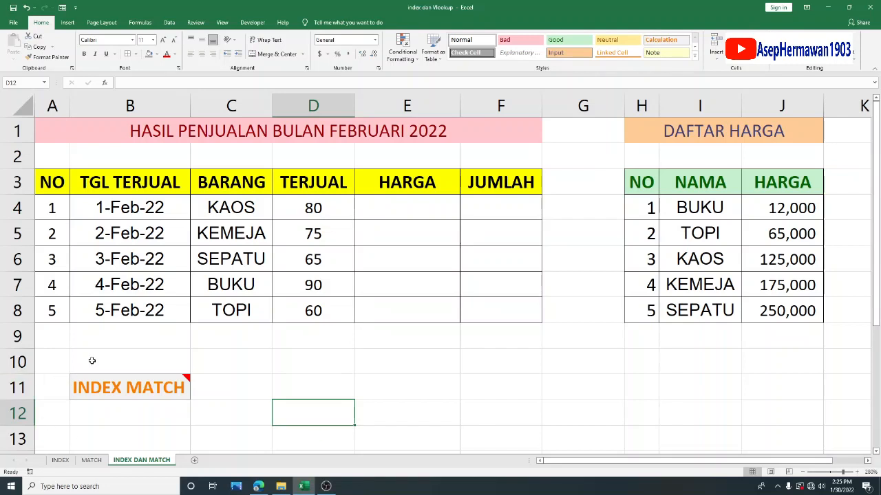
- Examine the empty HARGA cells E4:E8, the DAFTAR HARGA table and the February 2022 sales table
mouse_move(159, 387)
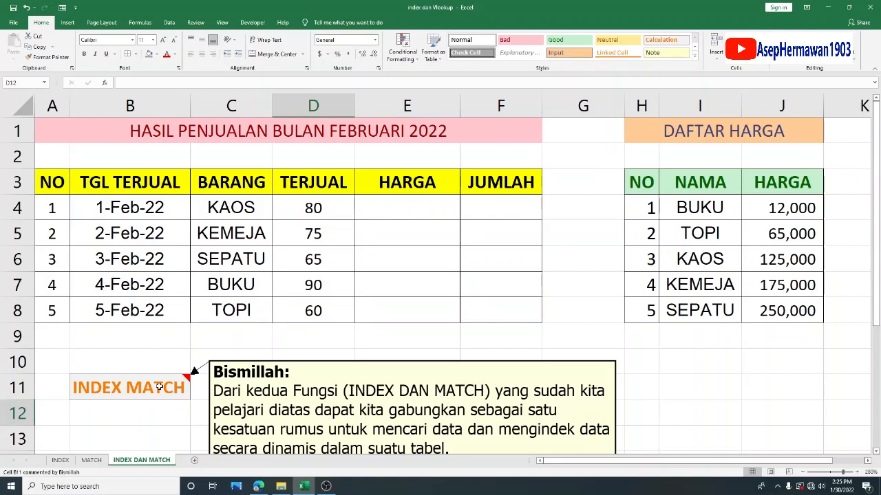
click(419, 331)
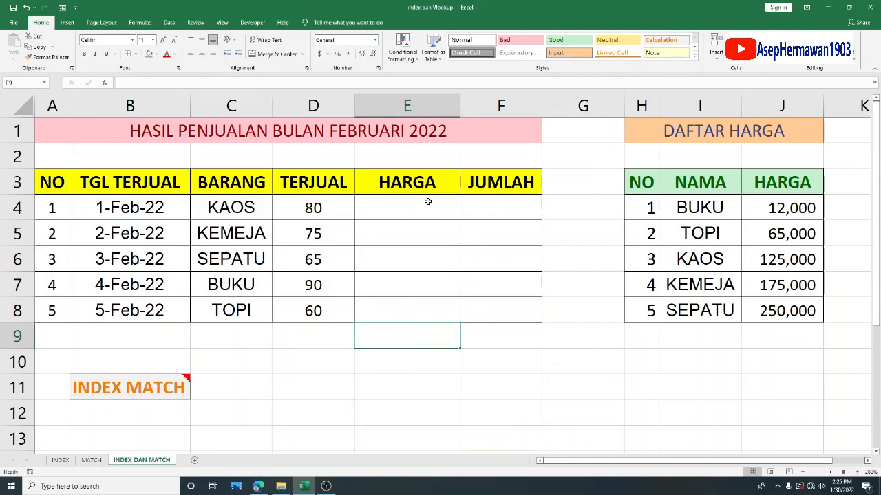
drag(428, 201, 429, 305)
drag(420, 210, 423, 313)
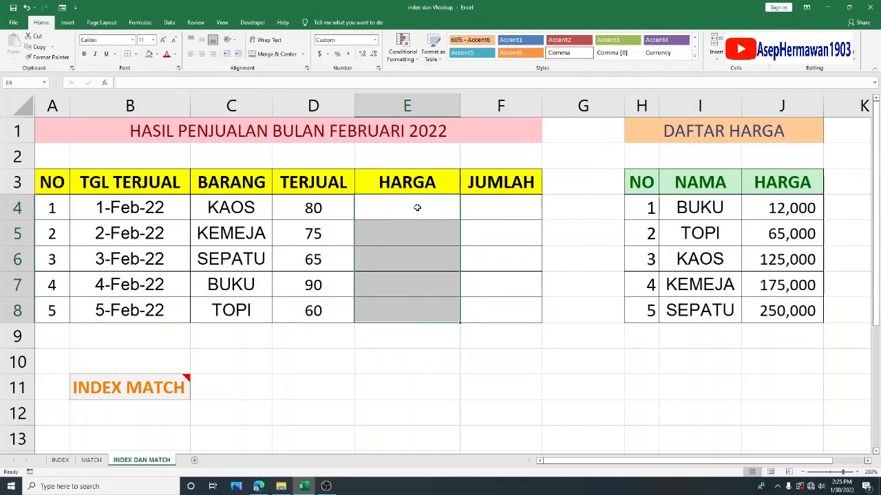
click(417, 207)
drag(636, 192, 797, 311)
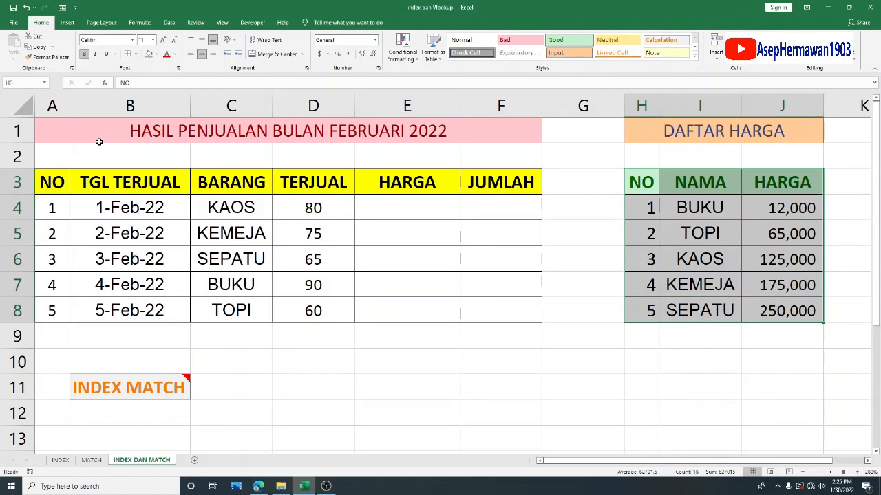
drag(82, 137, 344, 315)
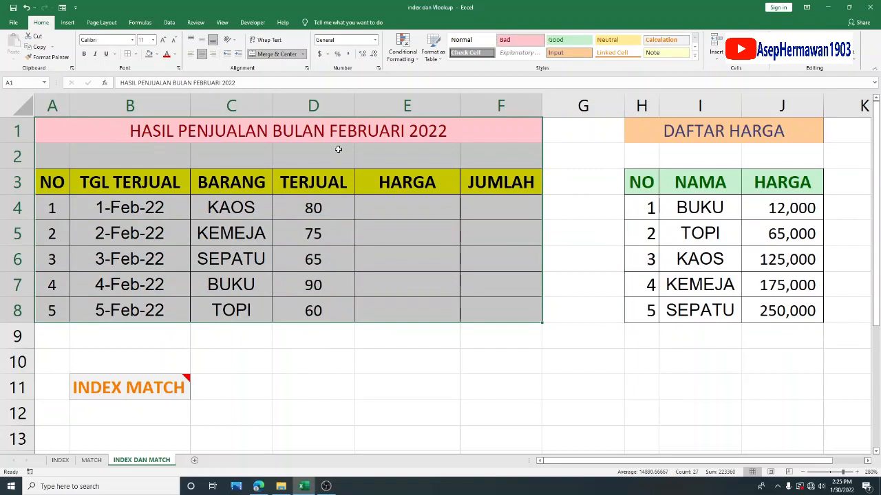
click(338, 153)
click(343, 134)
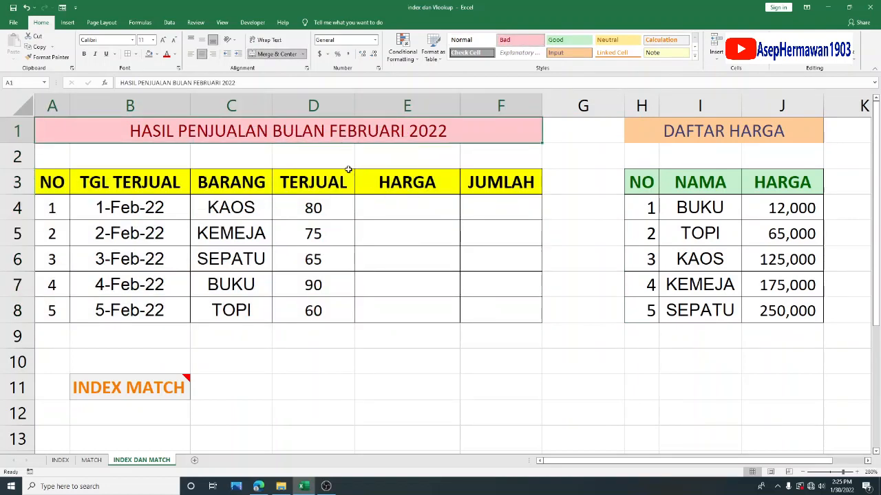
- Review the BARANG and TERJUAL entries row by row, along with the blank HARGA cells E4:E8
click(305, 207)
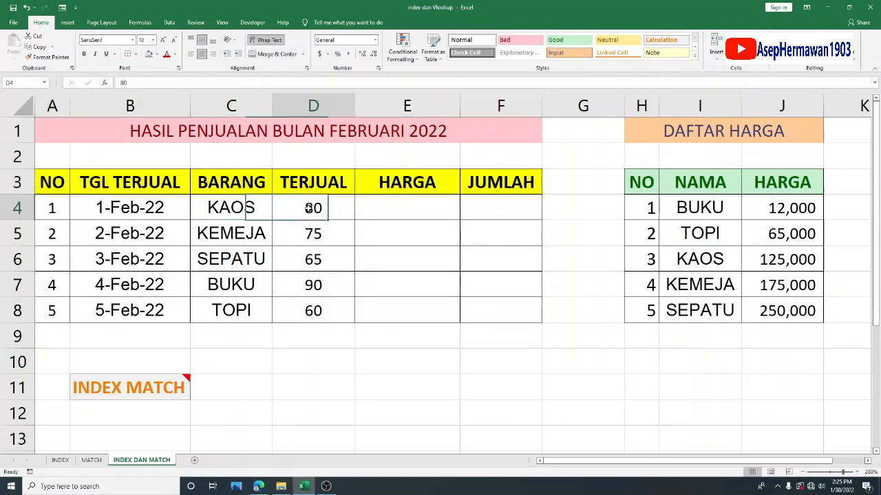
click(255, 236)
click(334, 232)
click(260, 260)
click(306, 260)
click(241, 287)
click(294, 290)
click(245, 309)
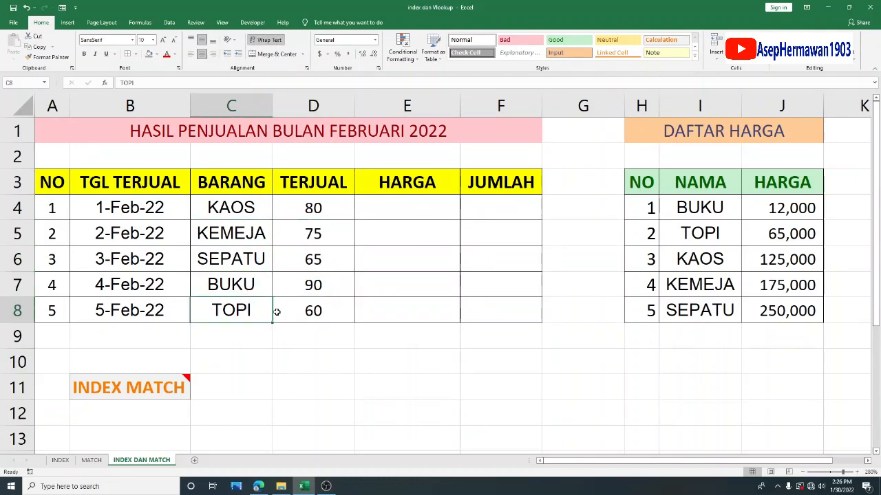
click(281, 310)
drag(403, 212, 409, 313)
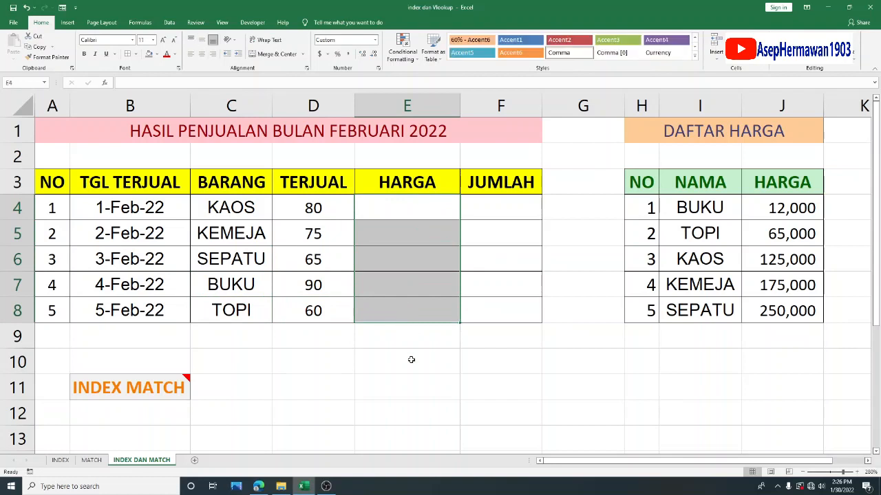
click(411, 358)
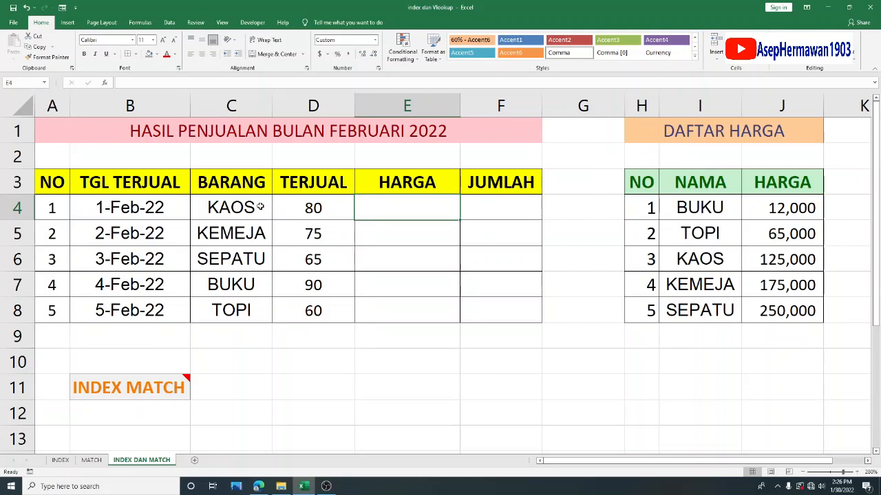
- Relate the item names in the BARANG column to the HARGA cells that need prices
drag(217, 220, 244, 308)
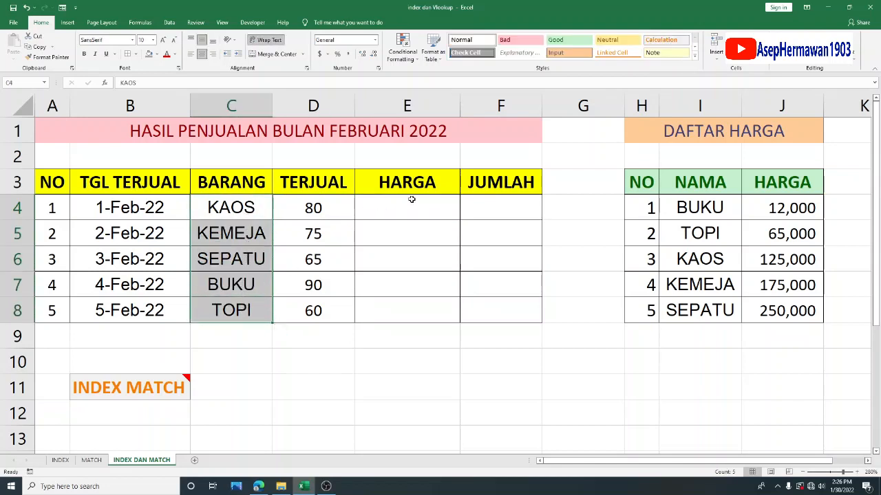
click(223, 206)
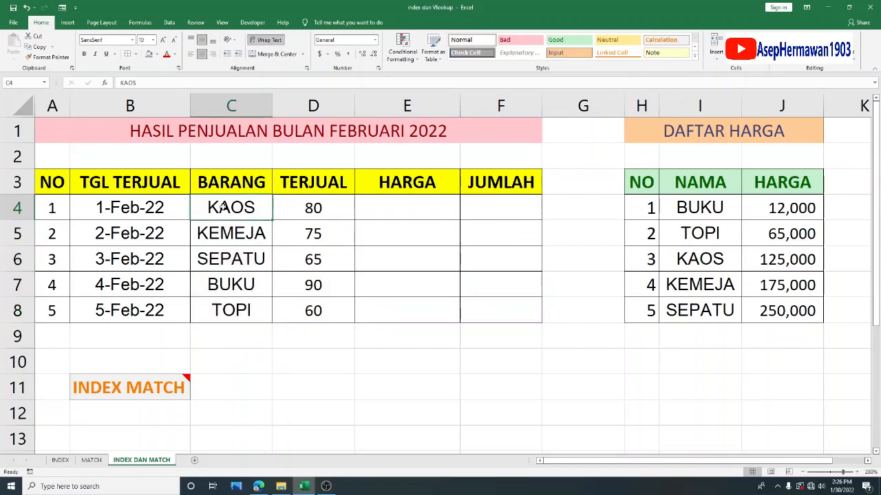
click(413, 212)
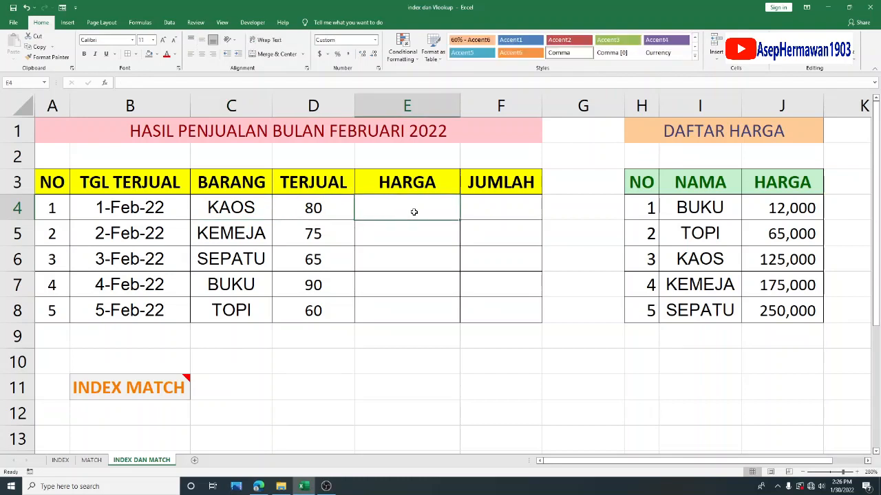
drag(413, 212, 418, 328)
click(379, 214)
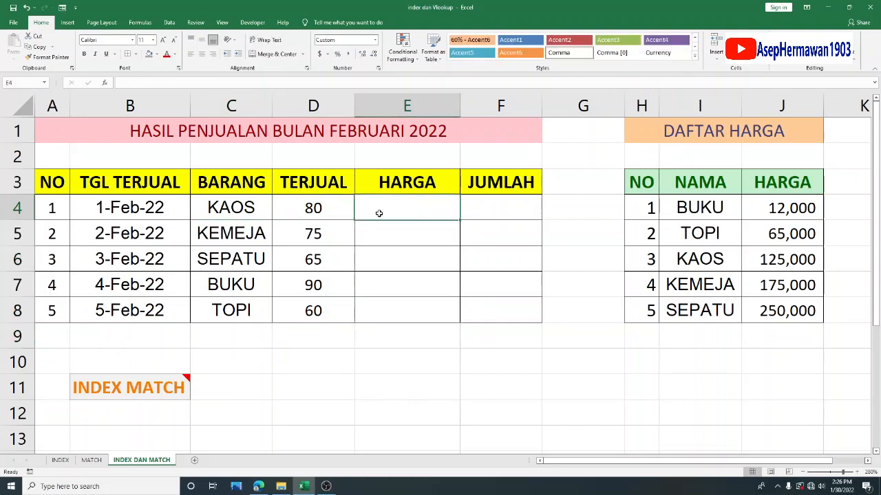
click(217, 212)
click(231, 233)
click(236, 261)
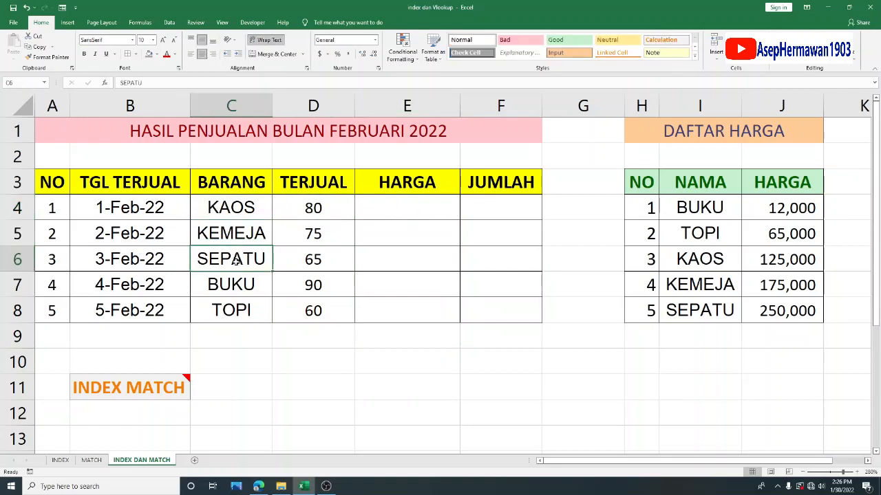
click(448, 205)
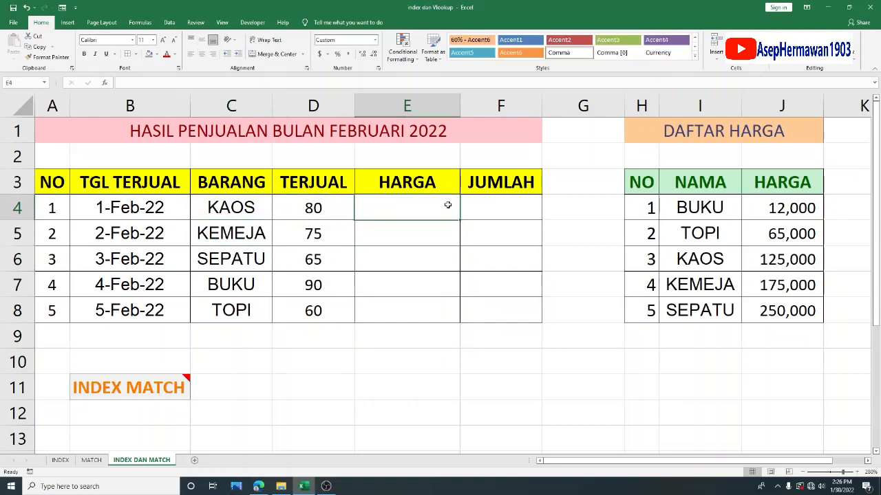
- Compare the sales rows and the KAOS item in C4 with the DAFTAR HARGA price list
drag(108, 205, 312, 318)
click(427, 207)
drag(641, 183, 784, 311)
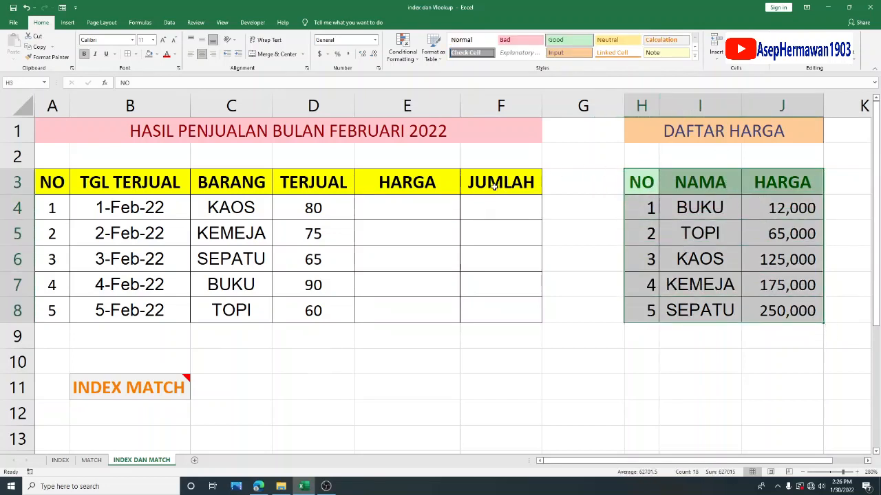
click(442, 206)
click(262, 208)
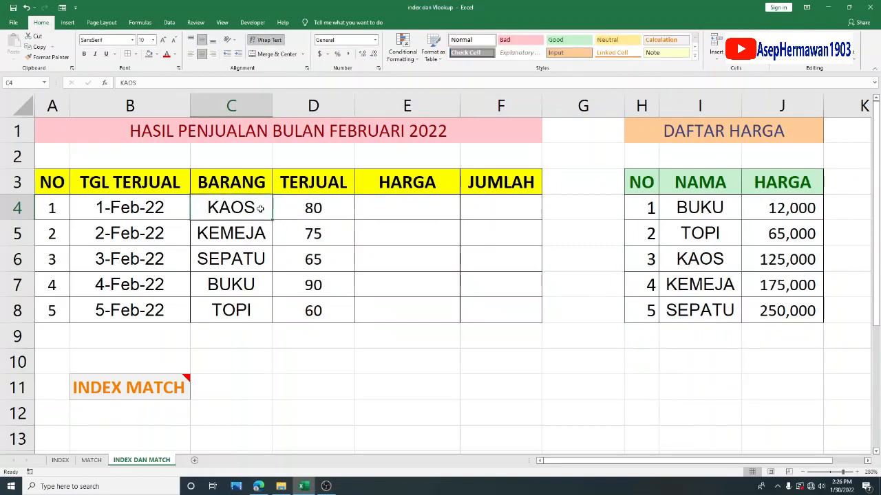
- Begin an INDEX formula in E4 with the price range $J$4:$J$8 as its absolute array
click(412, 216)
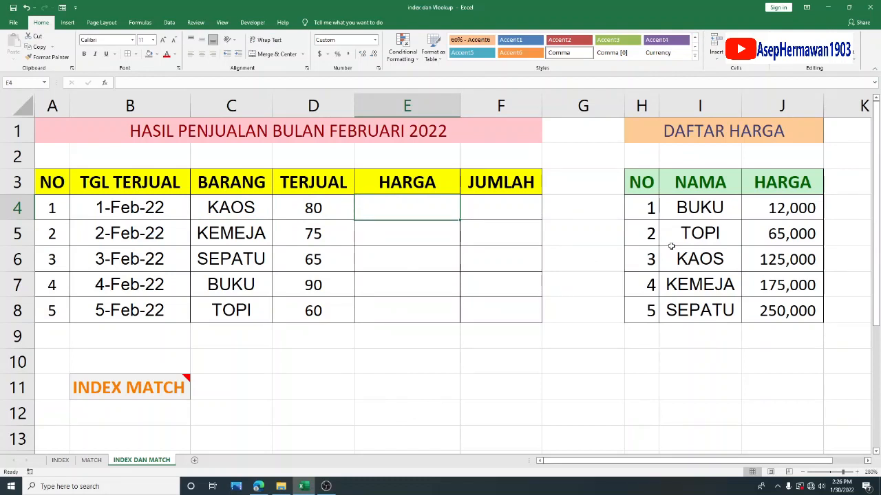
text(=INDEX)
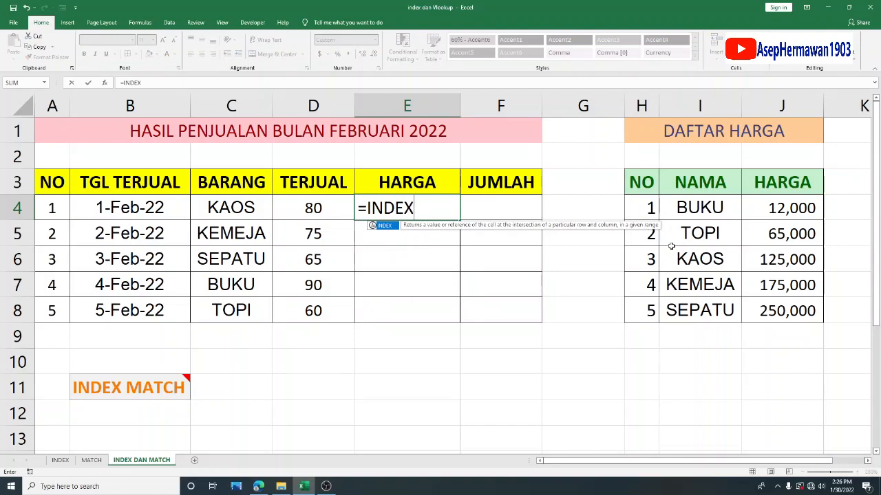
text(()
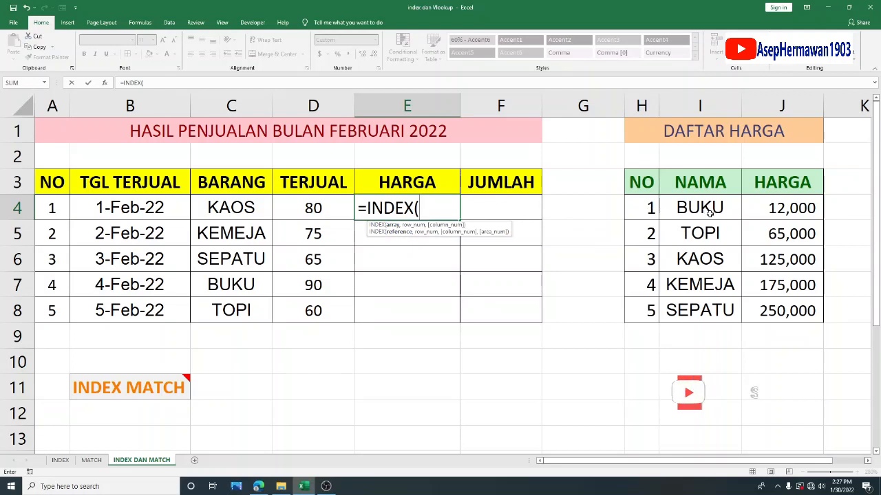
drag(779, 215, 779, 308)
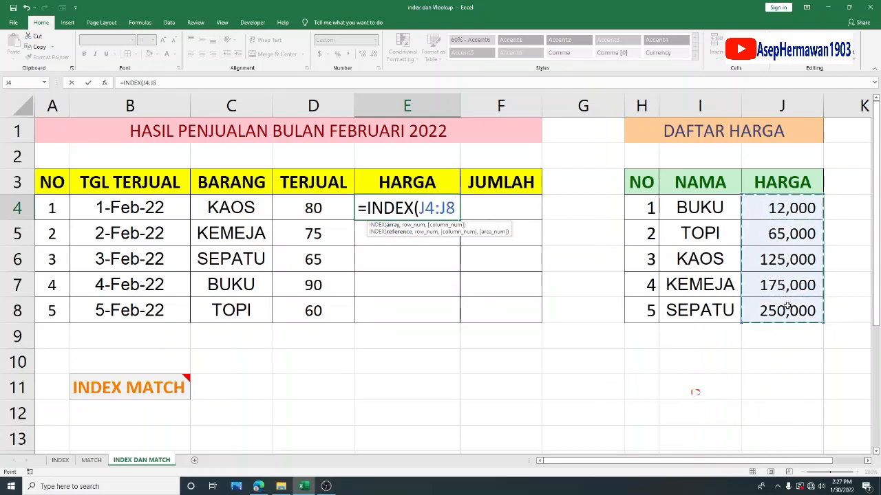
key(F4)
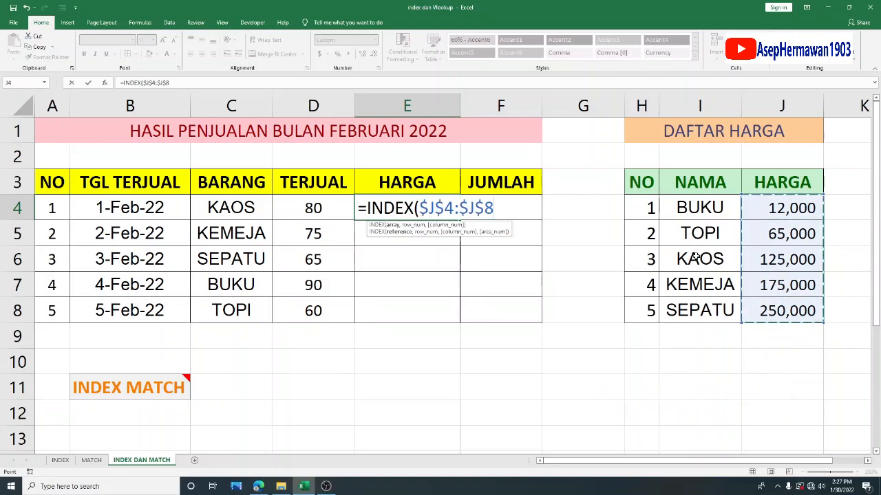
text(,)
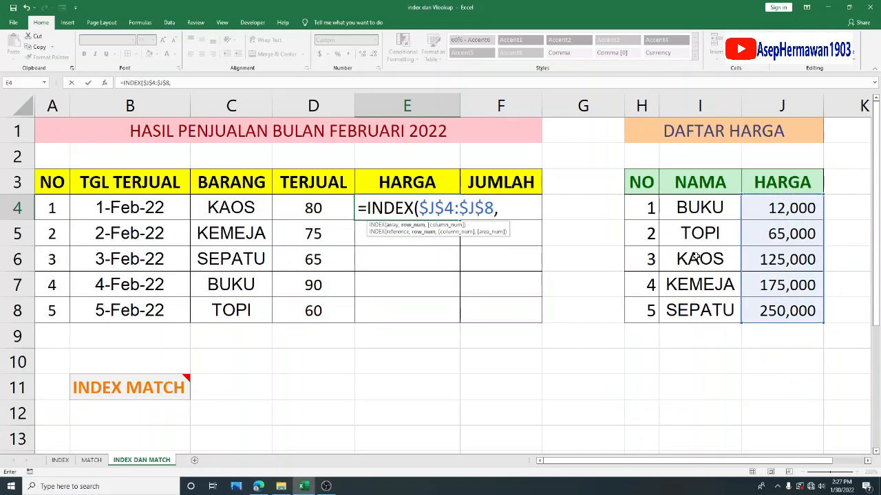
text(MATCH)
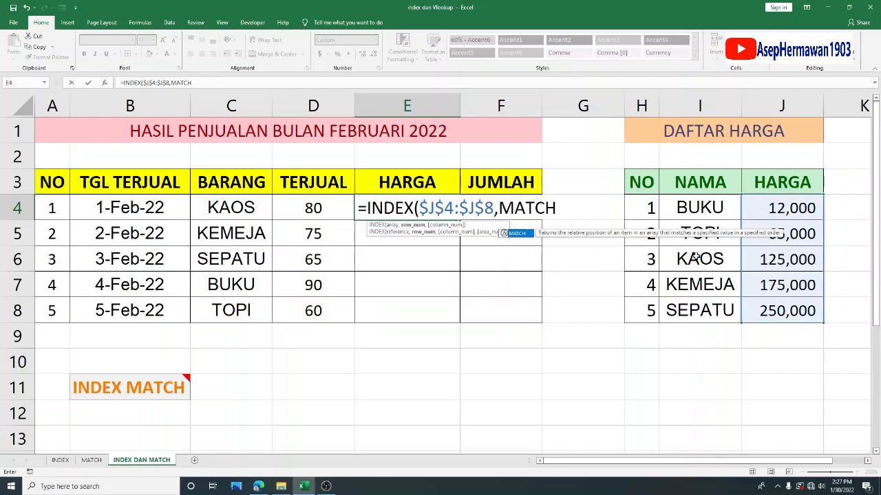
text(()
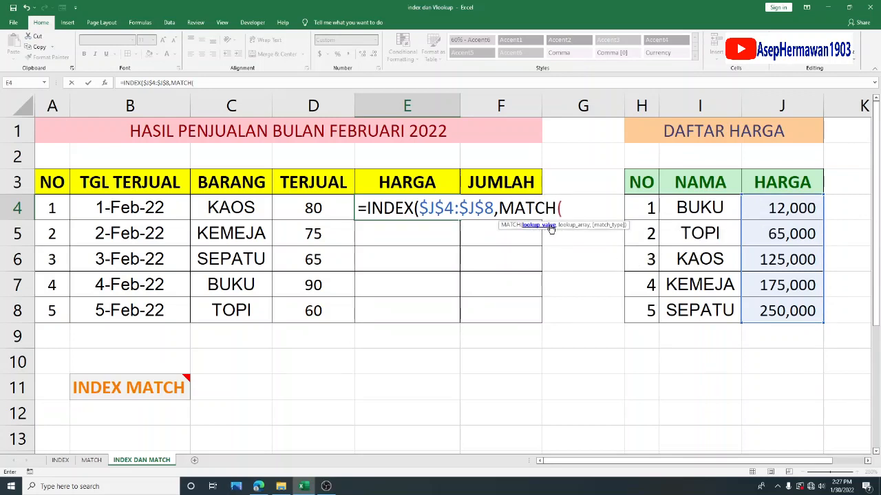
- Complete the E4 formula with a nested MATCH(C4,$I$4:$I$8,0) as the row number and enter it
click(251, 207)
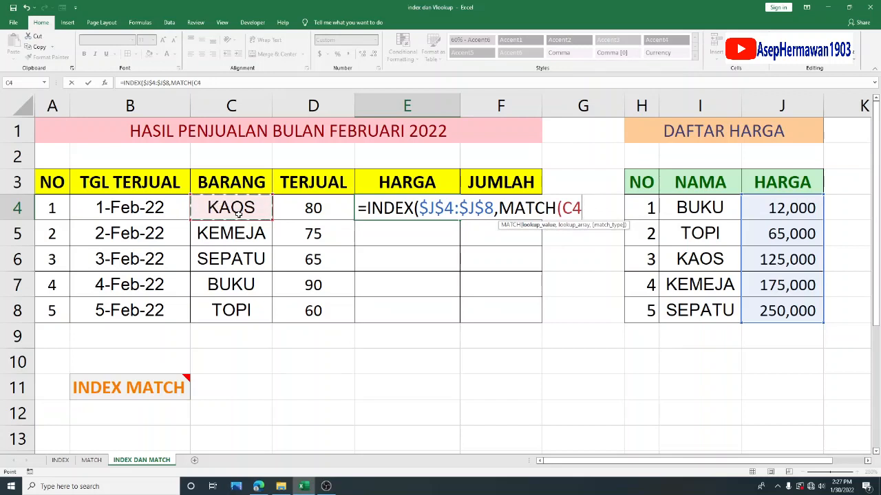
text(,)
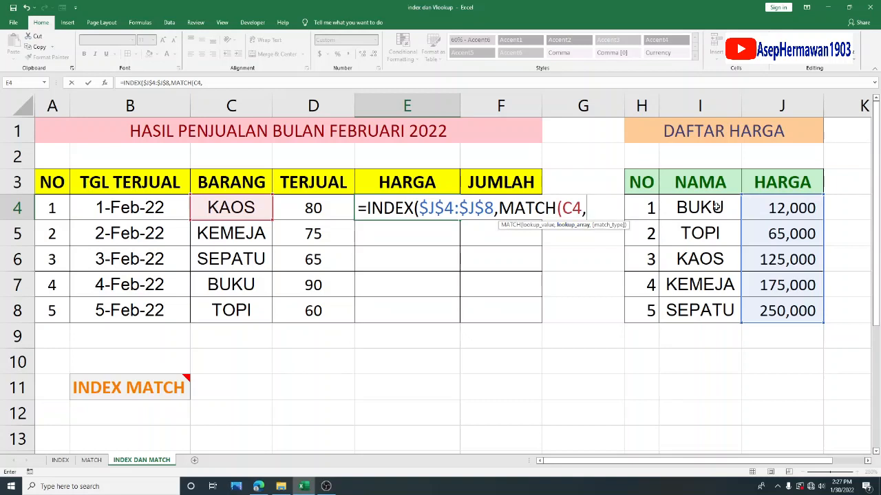
drag(705, 208, 695, 311)
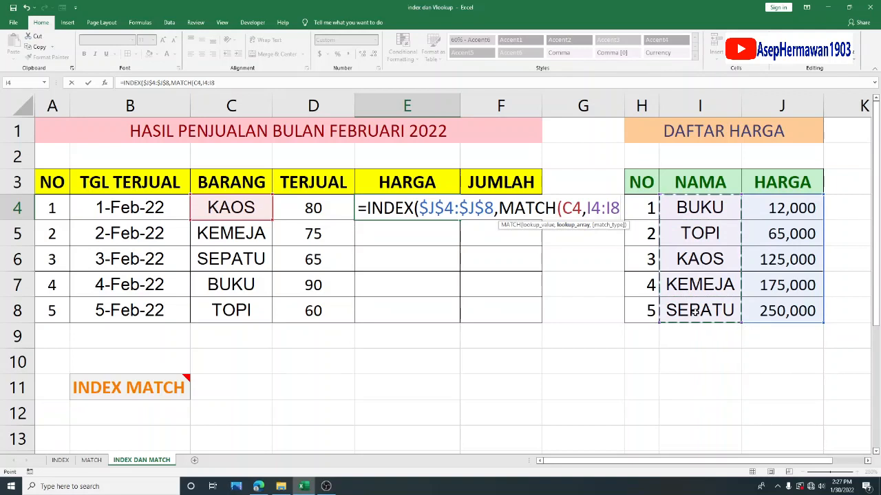
key(F4)
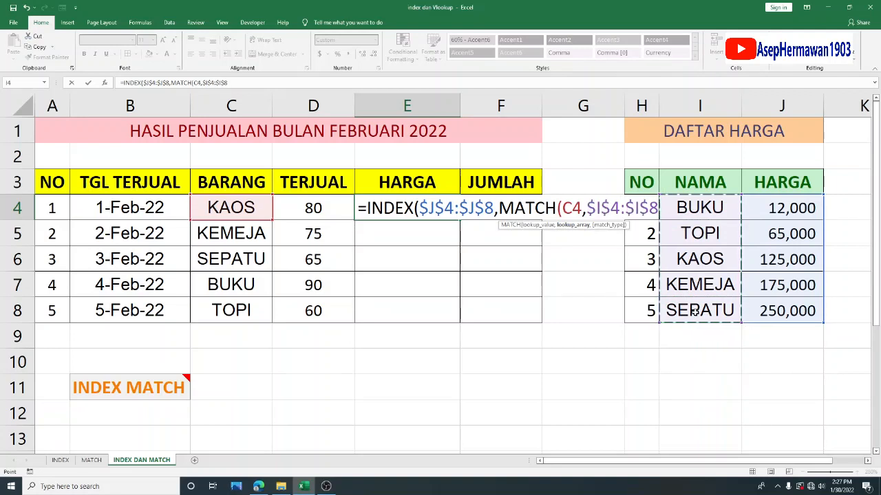
text(,0)
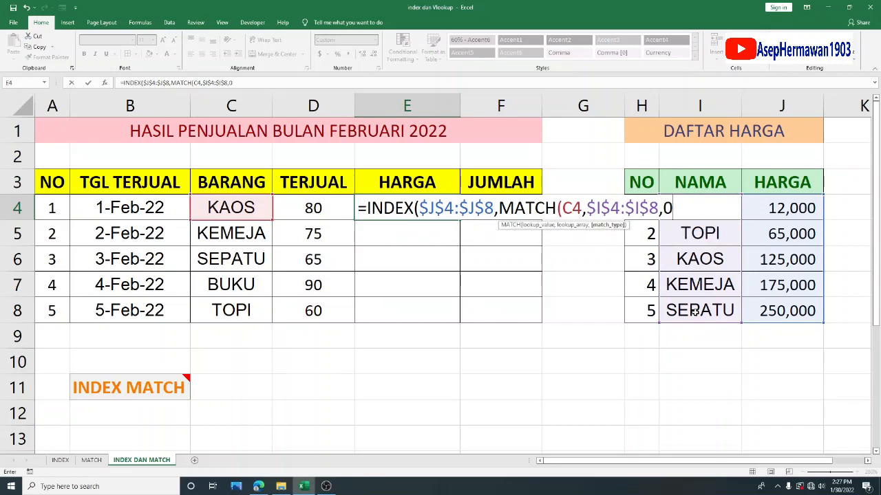
text()))
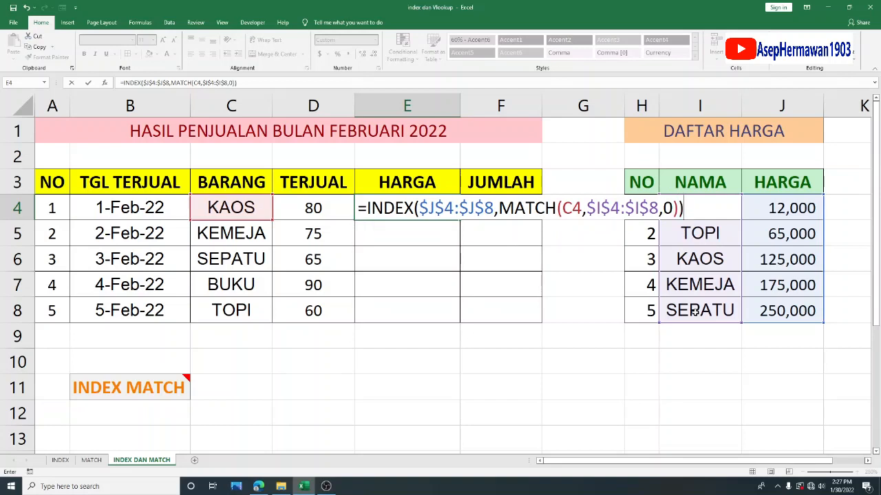
key(Return)
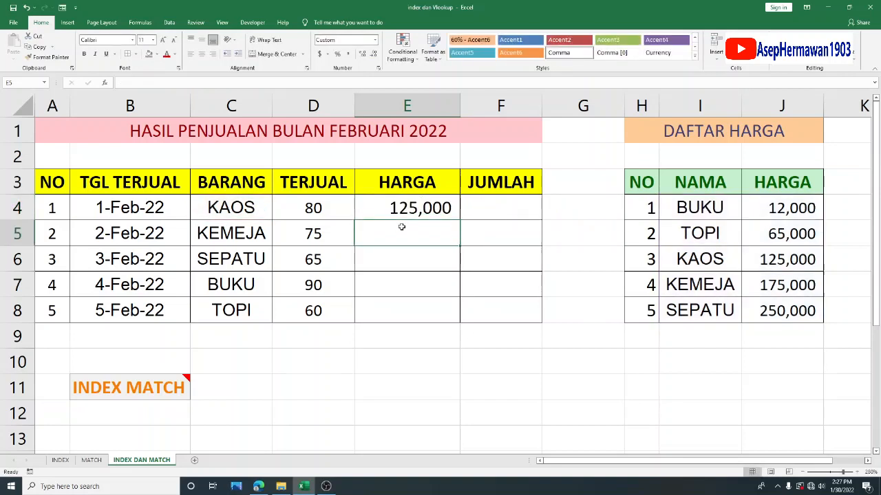
- Fill the INDEX and MATCH formula from E4 down through E8
click(439, 208)
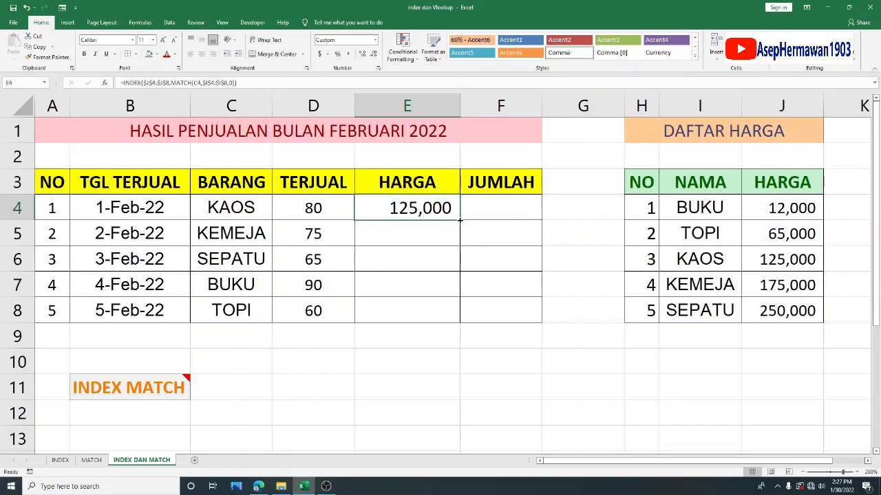
drag(460, 220, 459, 321)
click(437, 338)
- Check the HARGA values in the KAOS and KEMEJA sales rows against their entries in the DAFTAR HARGA table
click(391, 213)
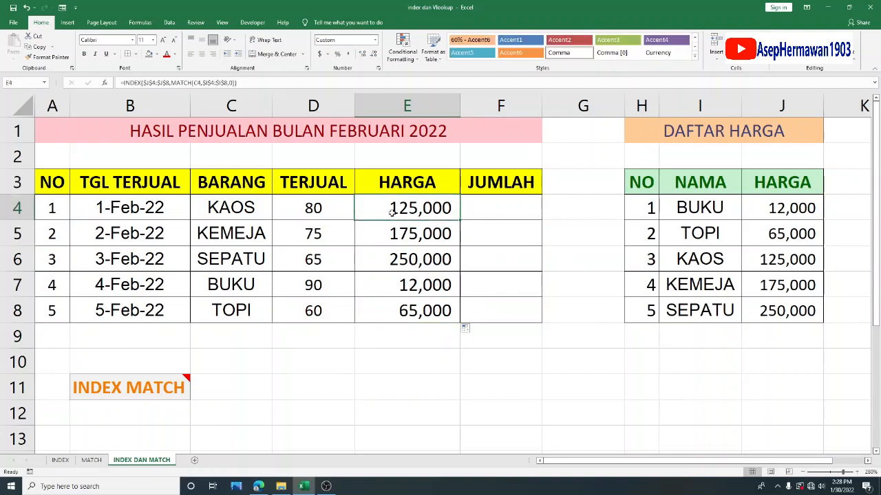
click(252, 213)
click(390, 207)
drag(708, 261, 776, 261)
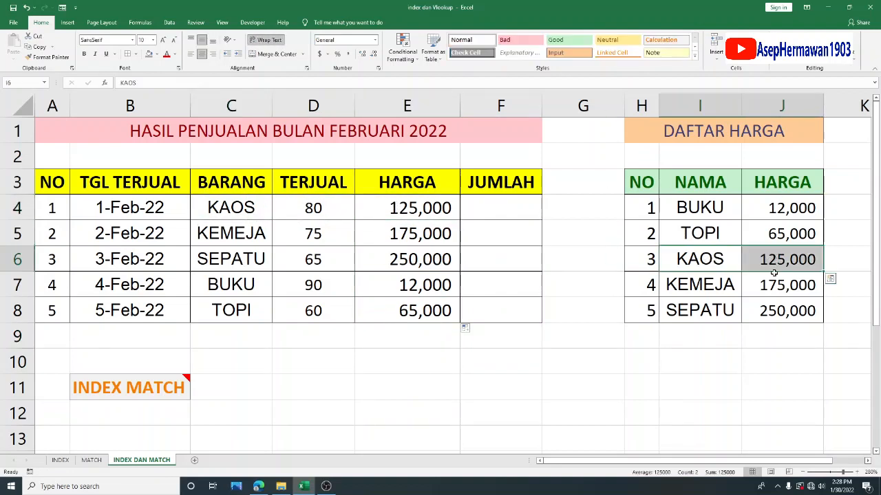
click(272, 237)
click(278, 236)
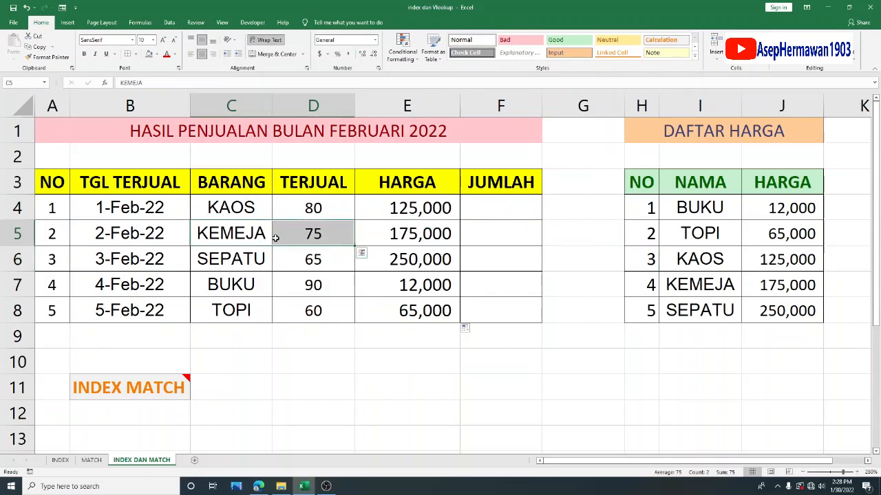
click(382, 234)
drag(721, 284, 776, 284)
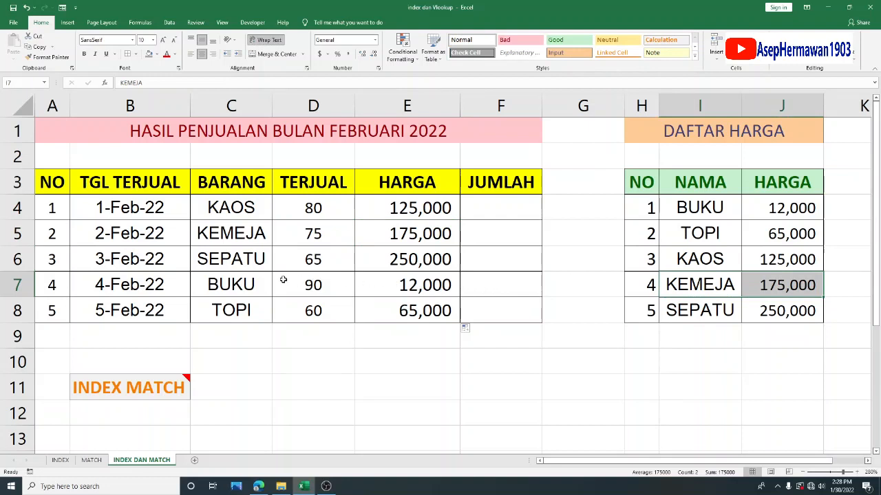
- Check the HARGA values in the SEPATU, BUKU and TOPI sales rows against the DAFTAR HARGA table
drag(244, 262, 413, 260)
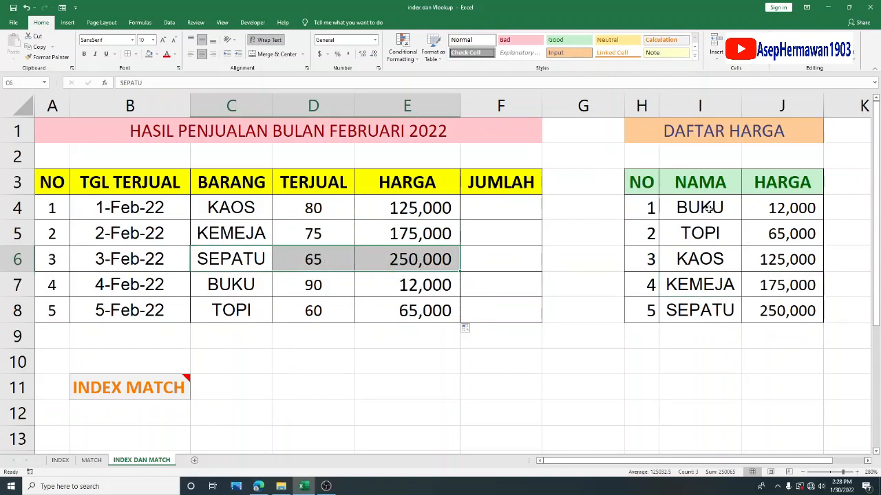
click(697, 312)
drag(697, 312, 770, 313)
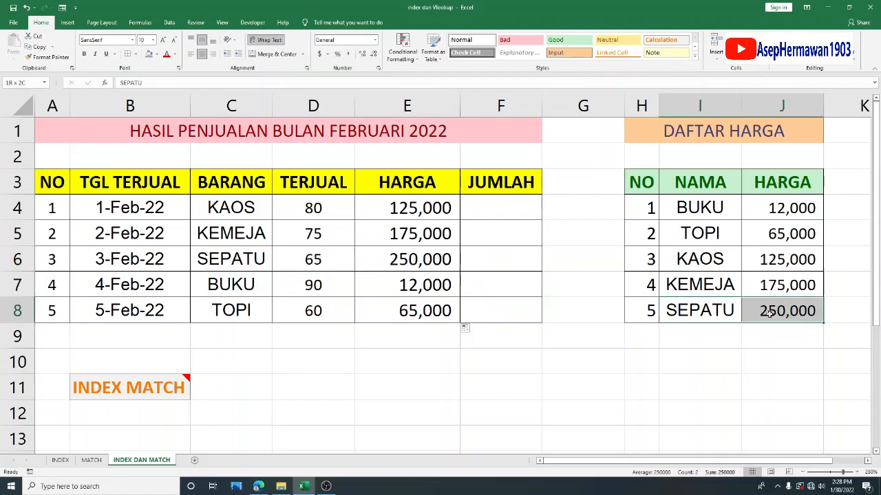
click(391, 294)
drag(209, 281, 407, 283)
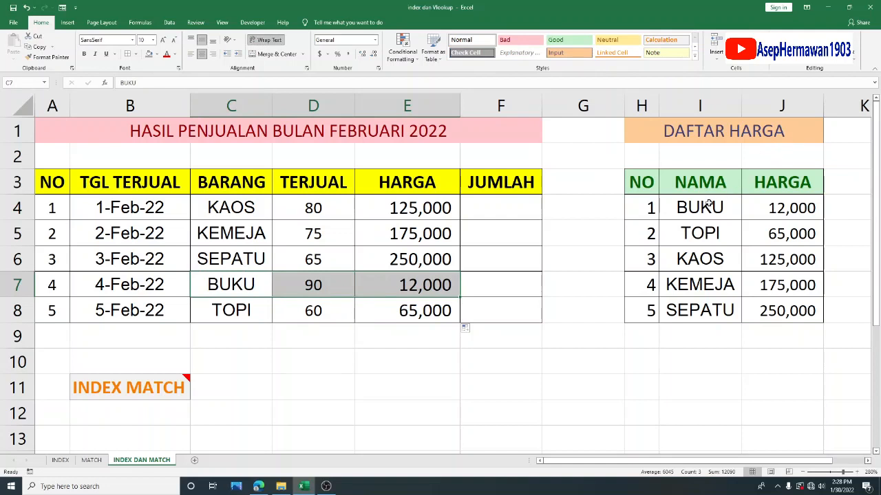
drag(704, 200, 781, 205)
mouse_move(191, 366)
drag(259, 308, 434, 311)
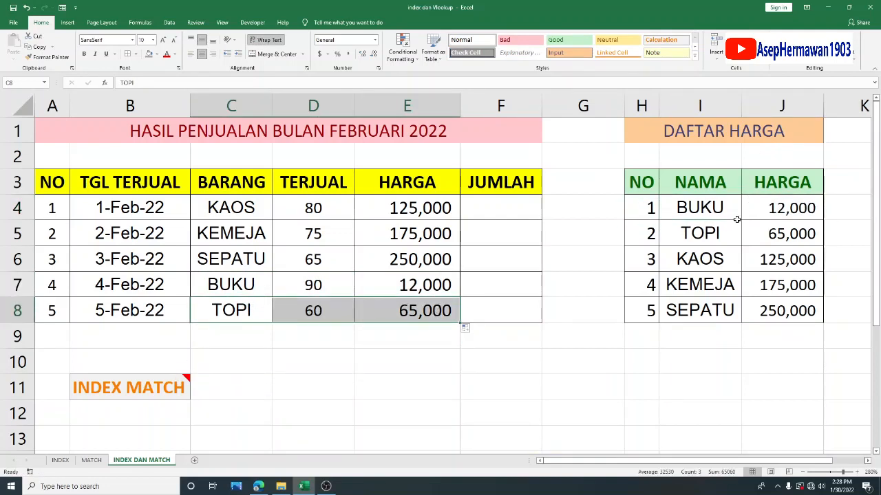
drag(701, 239, 788, 235)
click(559, 334)
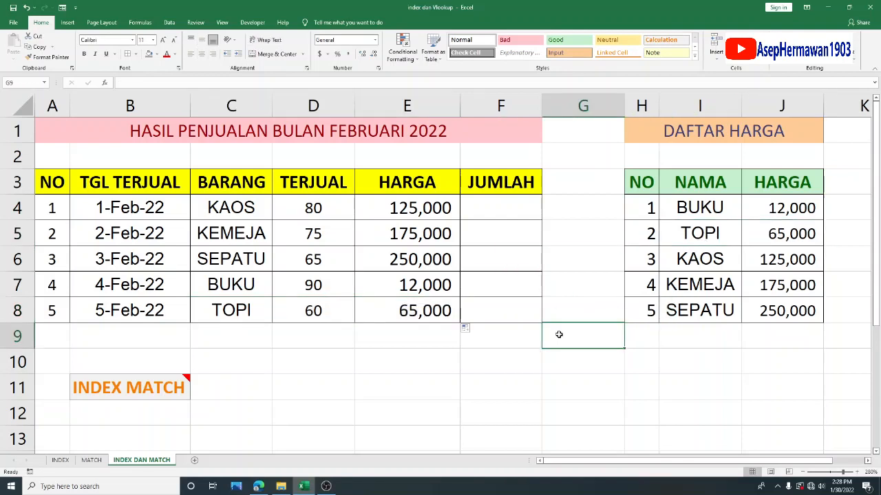
click(530, 364)
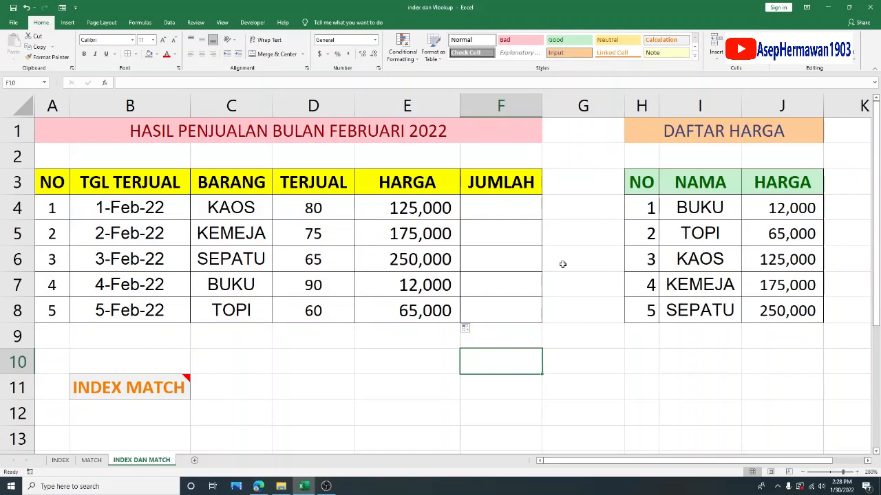
- Begin a SUM formula in the first JUMLAH cell, F4, multiplying TERJUAL by HARGA as D4*E4
drag(524, 210, 520, 304)
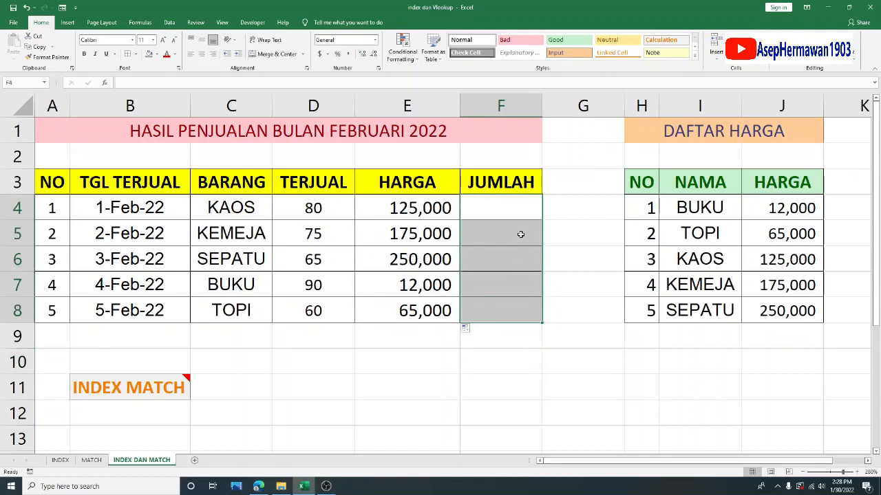
click(509, 201)
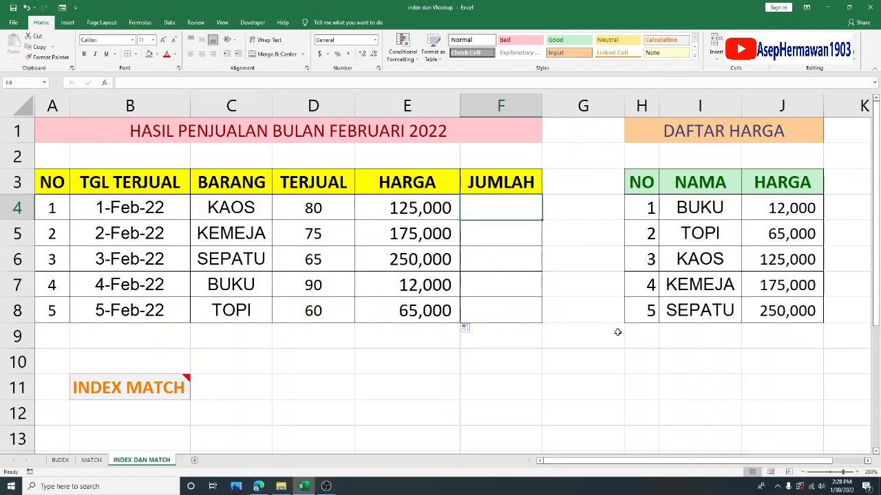
text(=SUM()
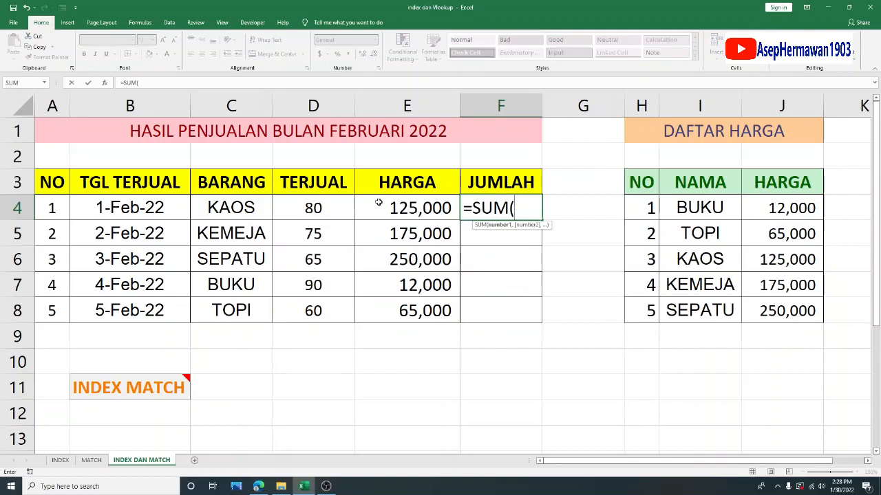
click(351, 209)
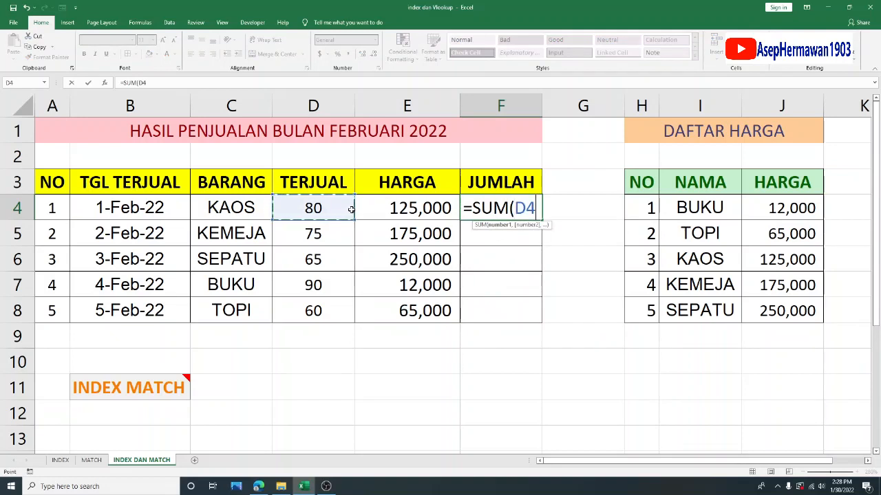
text(*)
click(406, 207)
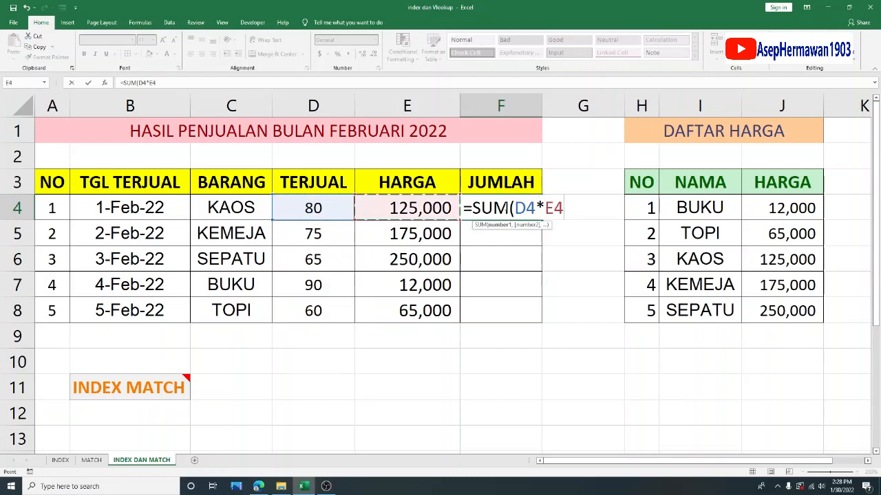
- Remove the SUM function and its opening parenthesis from the F4 formula and enter it as =D4*E4
click(512, 206)
key(BackSpace)
key(BackSpace)
key(BackSpace)
key(BackSpace)
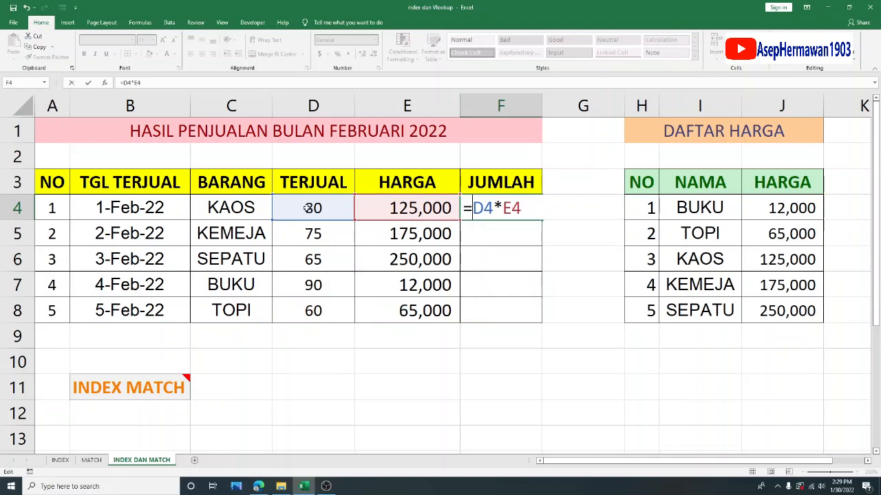
key(Return)
- Fill the multiplication formula from F4 down through F8 to complete the JUMLAH column
click(536, 213)
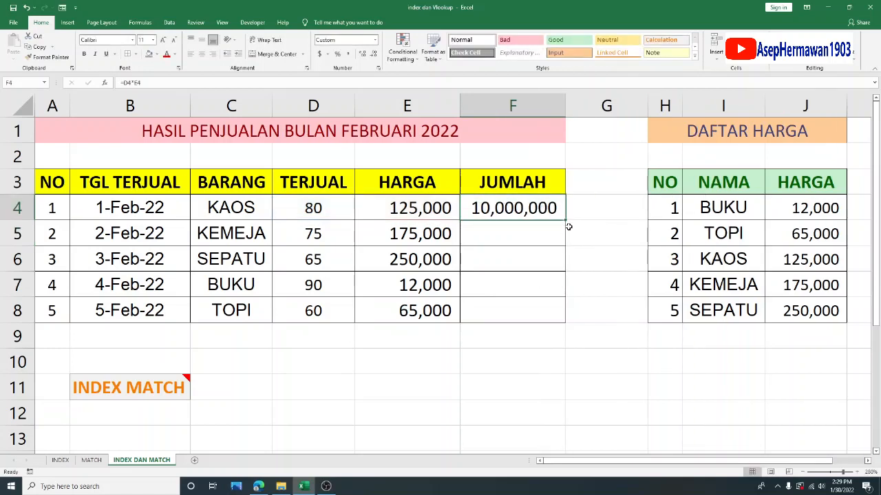
drag(566, 220, 576, 314)
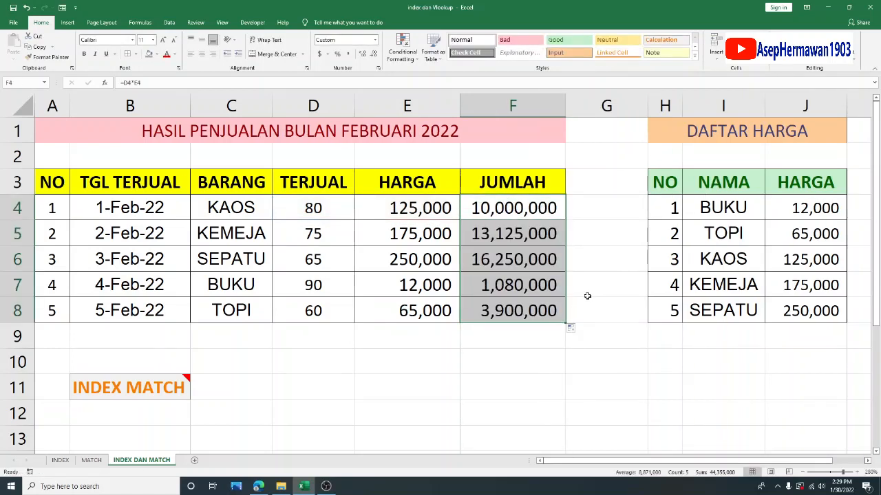
click(593, 259)
click(489, 380)
- Review the JUMLAH amounts in F4:F8 and inspect the cell references in the F4 formula
drag(530, 206, 534, 310)
click(504, 204)
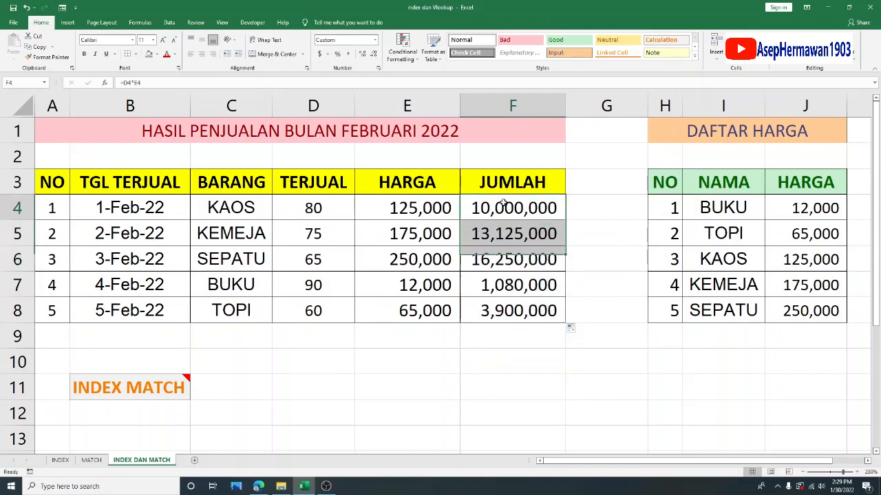
double_click(503, 203)
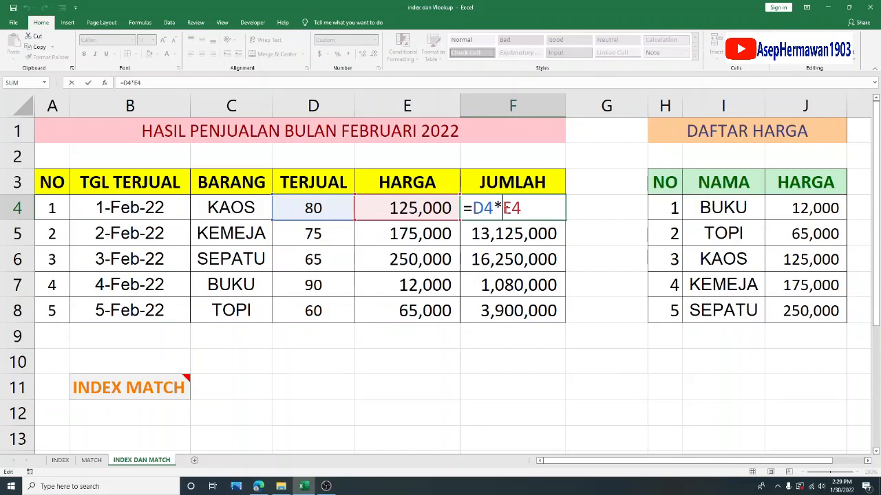
key(Return)
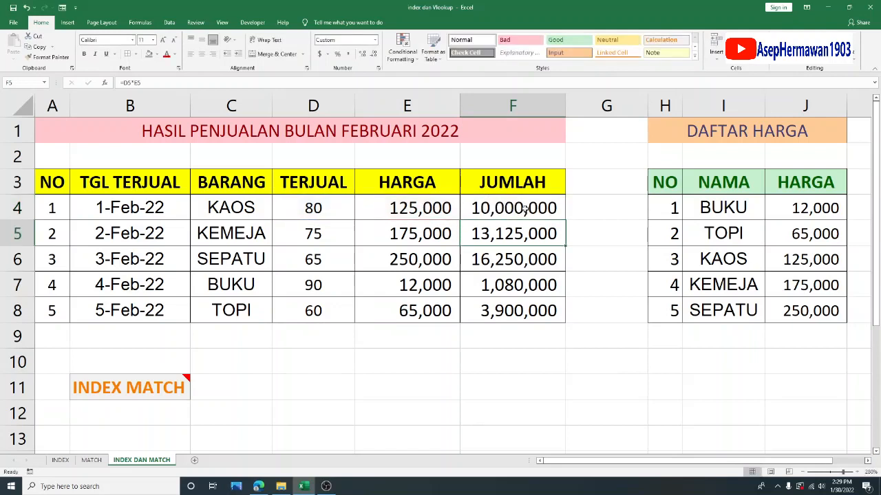
click(518, 378)
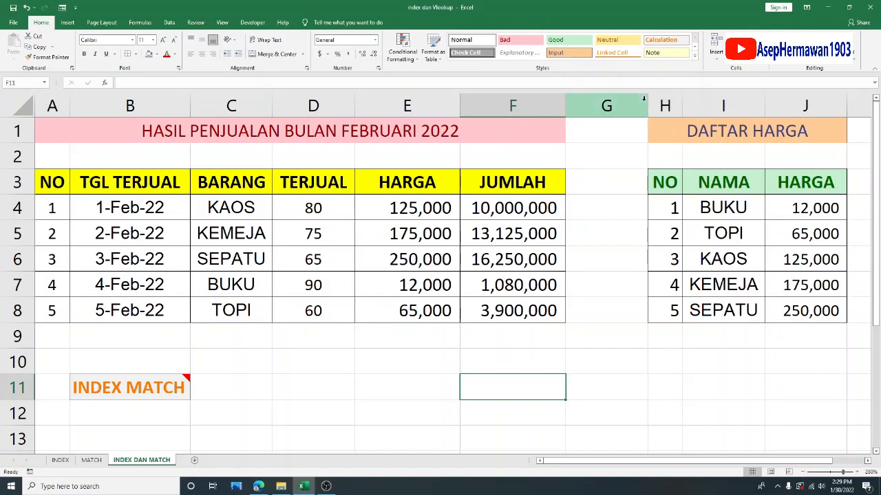
drag(644, 98, 598, 108)
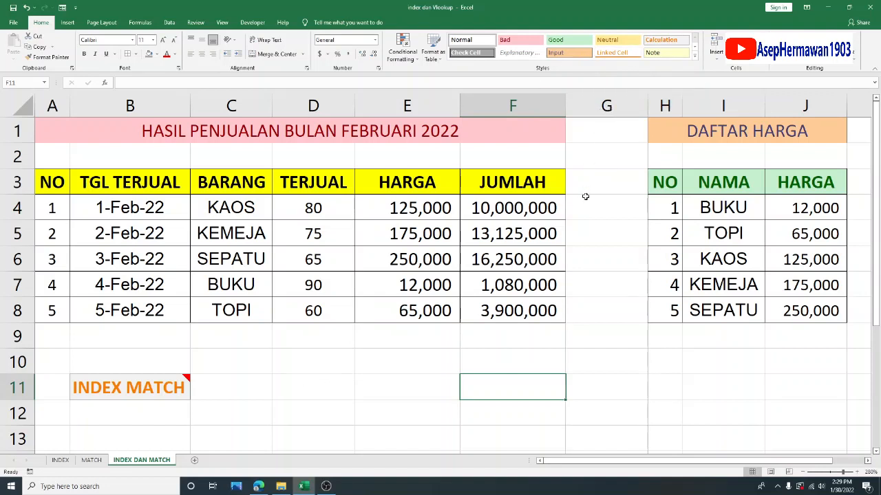